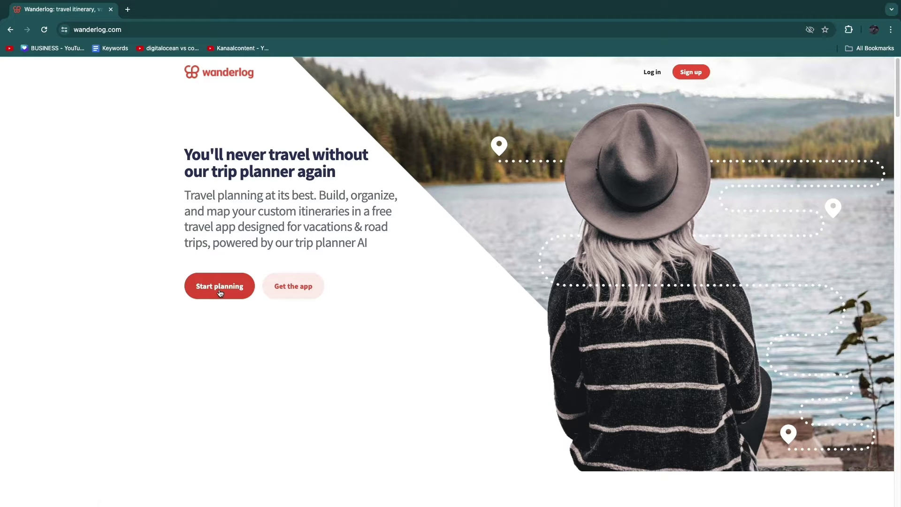
# Open Wanderlog's Plan a new trip page from the home page
pyautogui.click(220, 293)
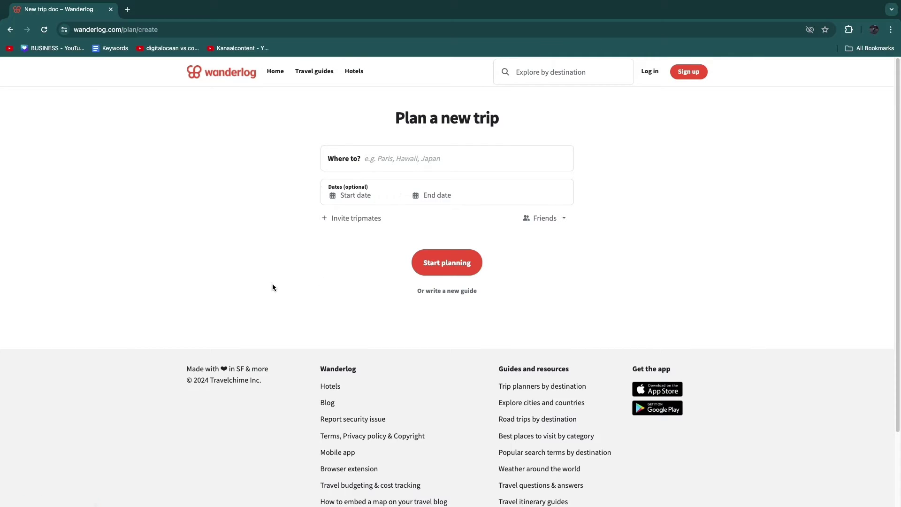
# Choose Paris as the destination by searching 'Par' in the Where to field
pyautogui.doubleClick(411, 118)
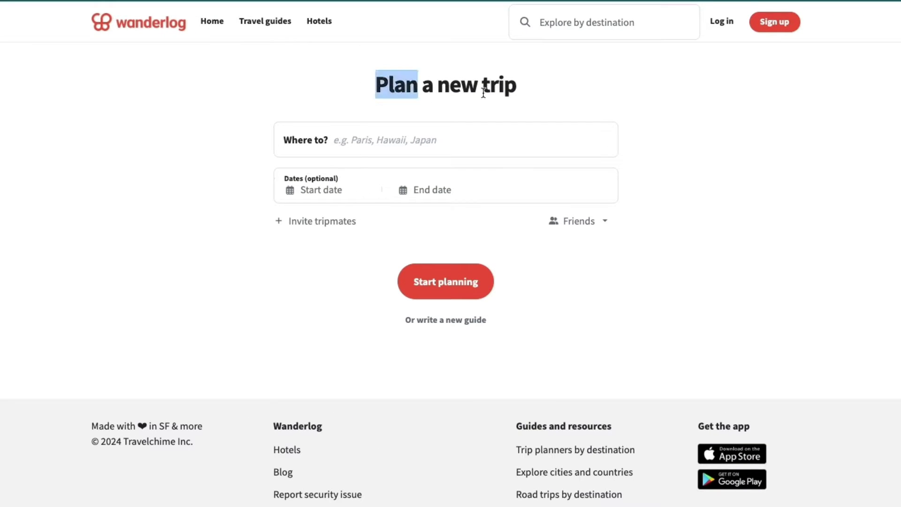
pyautogui.click(519, 100)
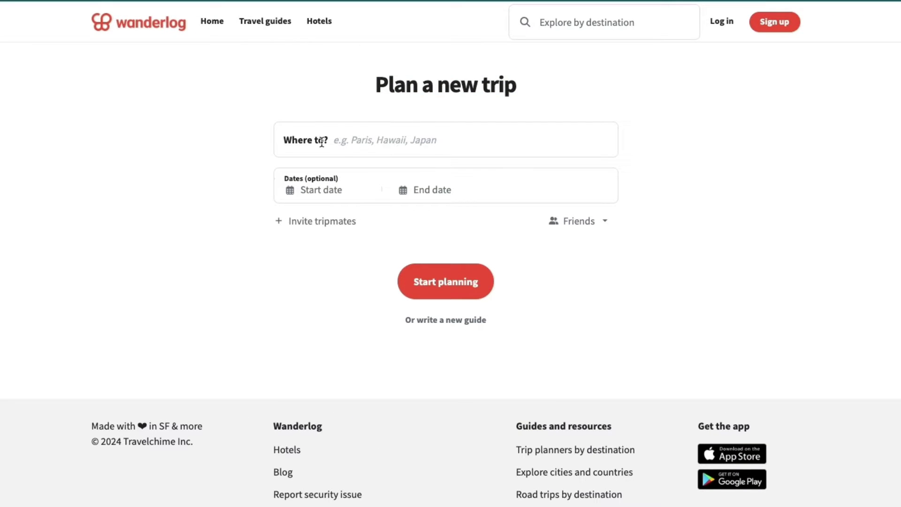
pyautogui.click(151, 160)
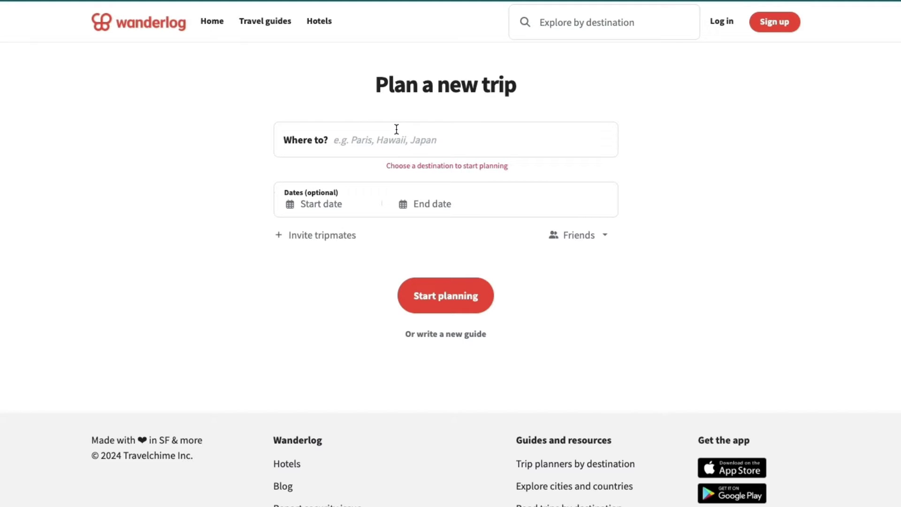
pyautogui.click(378, 140)
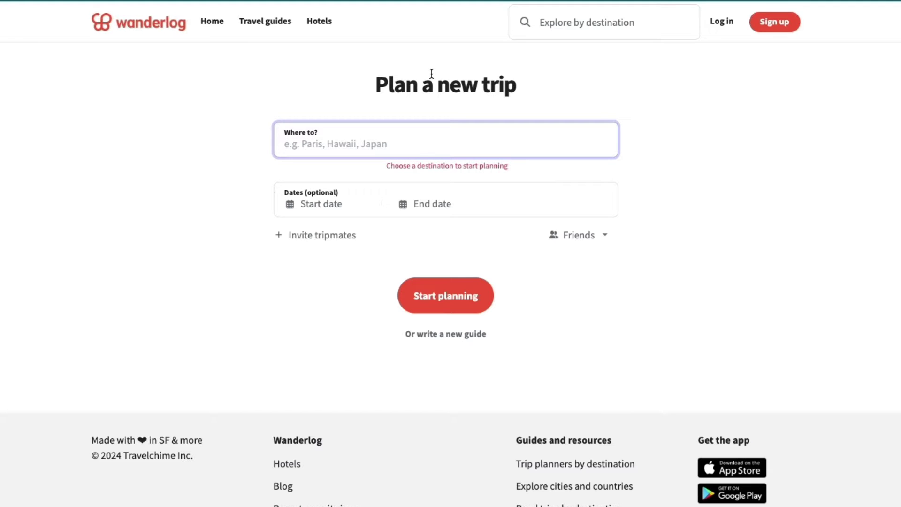
pyautogui.write('Par')
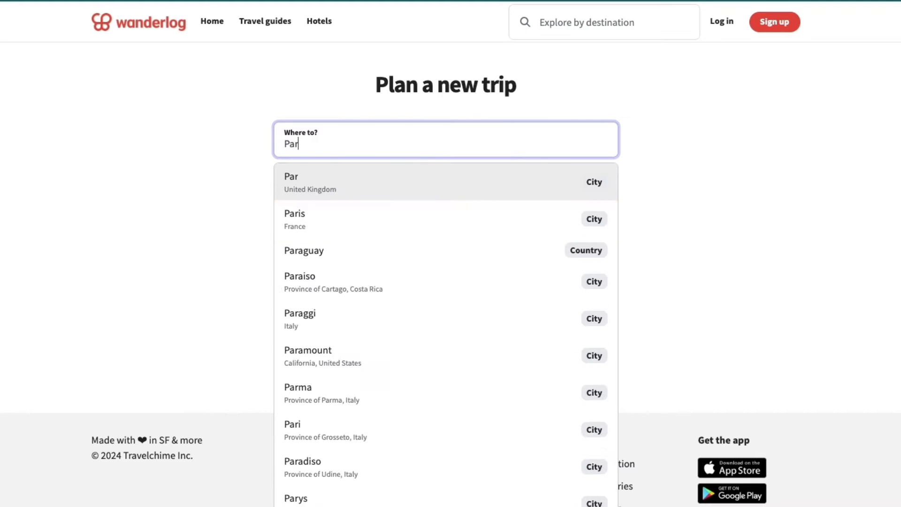
pyautogui.press('Down')
pyautogui.press('Return')
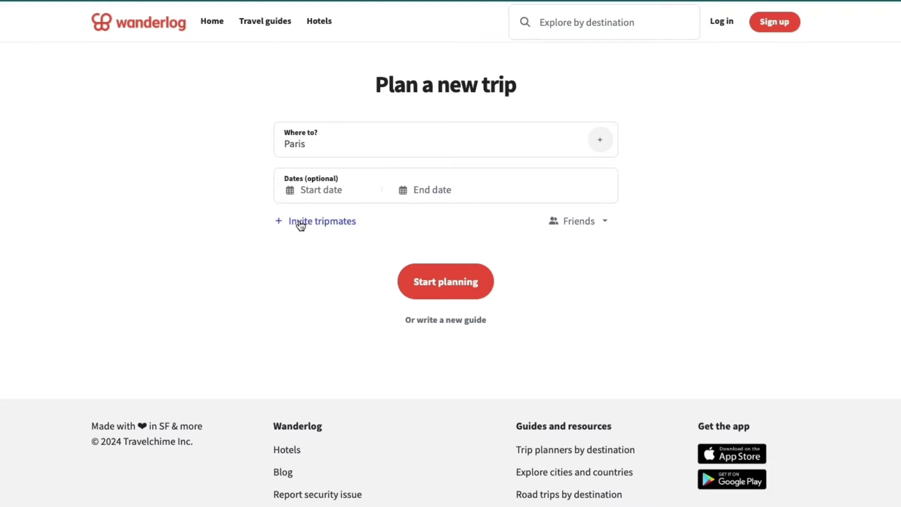
# Start planning the Paris trip and sign up with Google so it saves
pyautogui.click(276, 223)
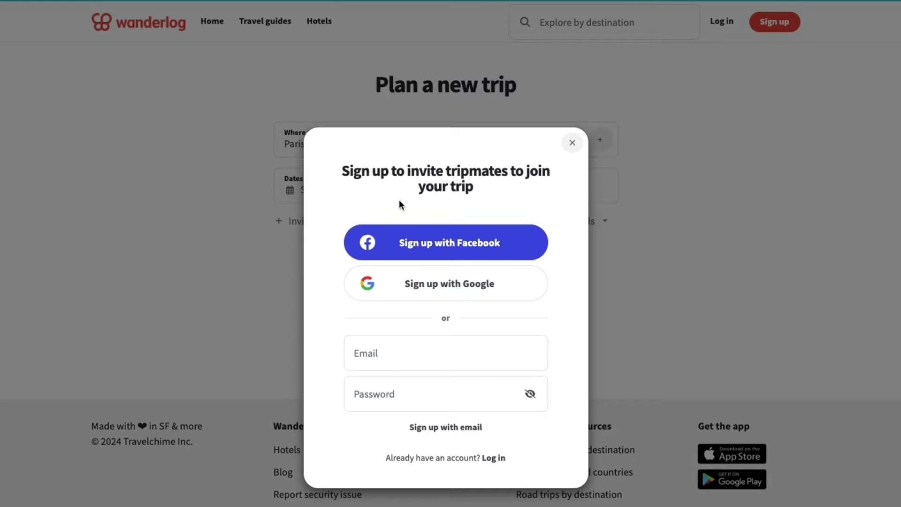
pyautogui.click(572, 142)
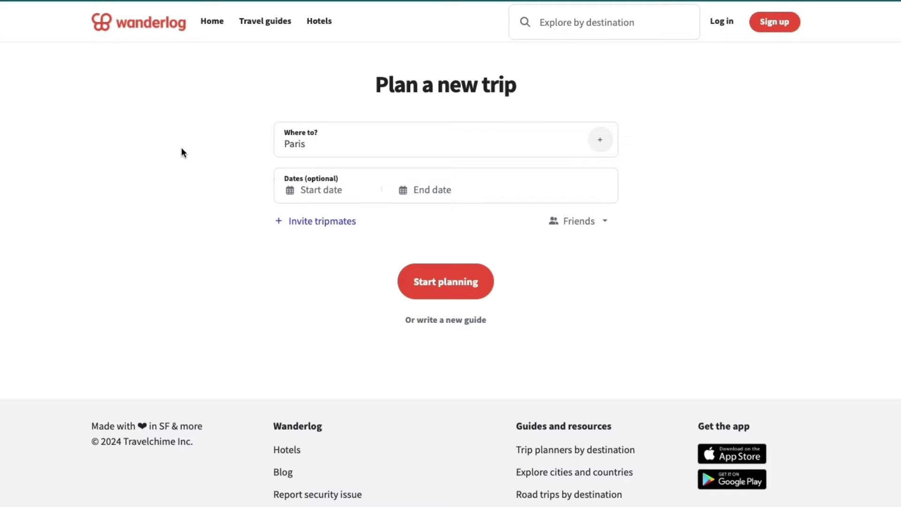
pyautogui.click(446, 282)
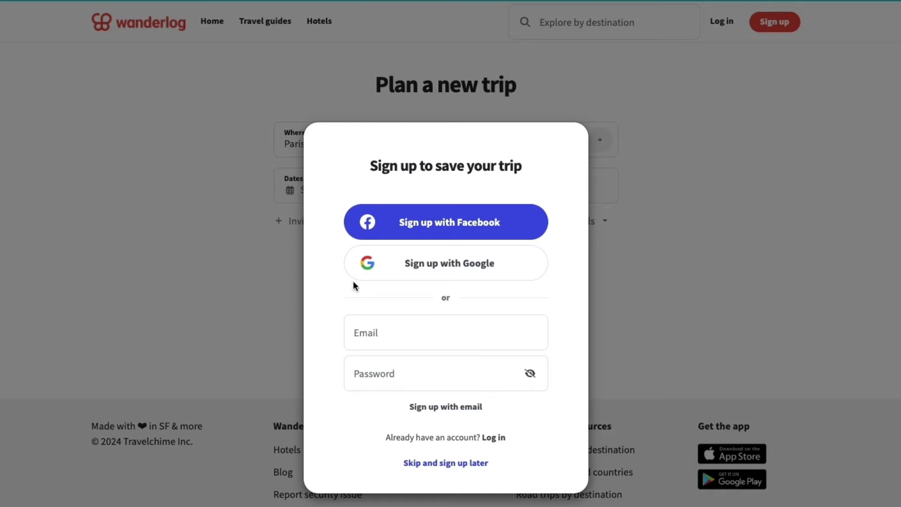
pyautogui.click(451, 267)
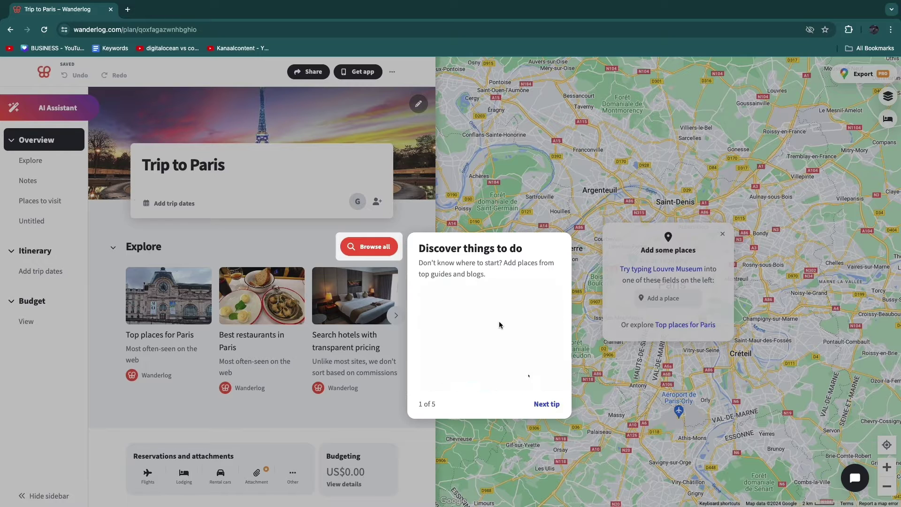
# Go through all five onboarding tips and dismiss the introductory tour
pyautogui.click(546, 404)
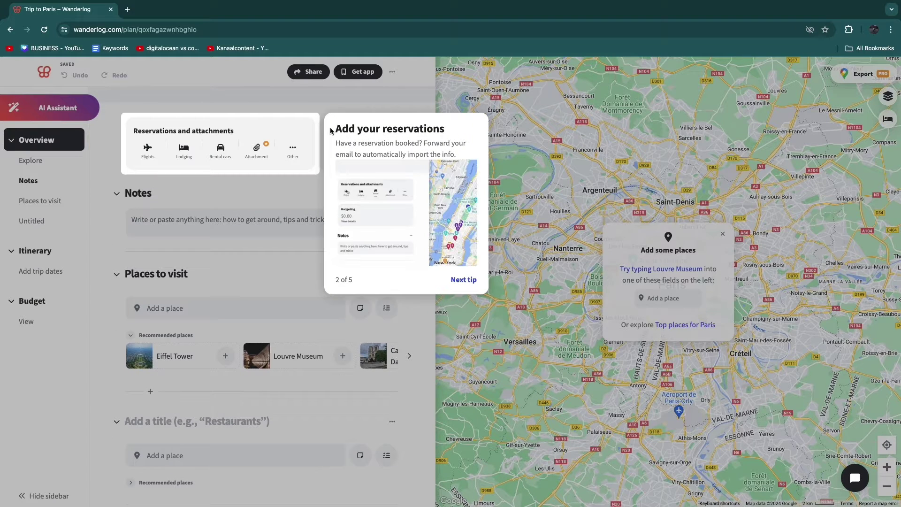
pyautogui.click(461, 280)
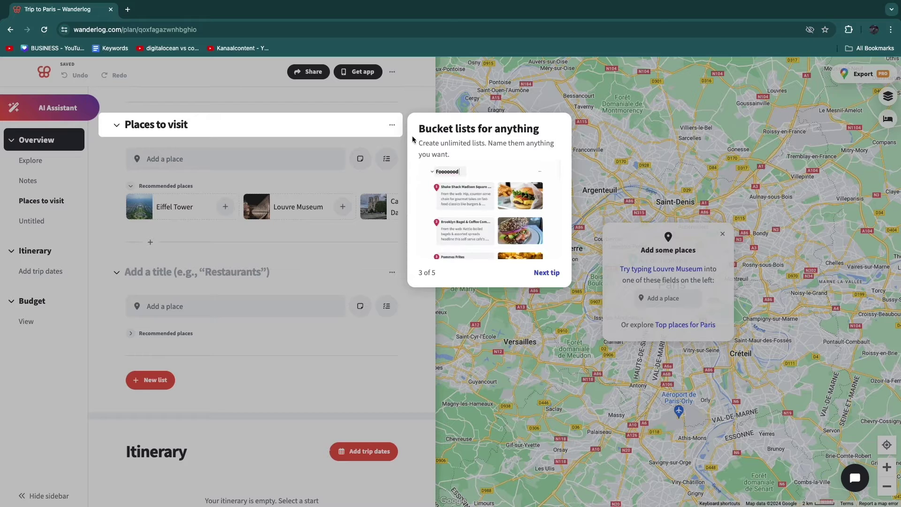
pyautogui.click(540, 271)
pyautogui.click(340, 272)
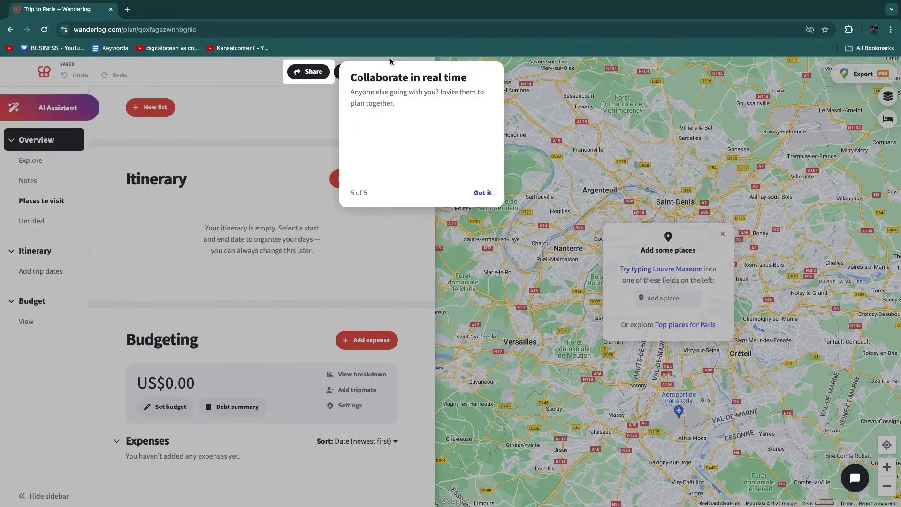
pyautogui.click(480, 221)
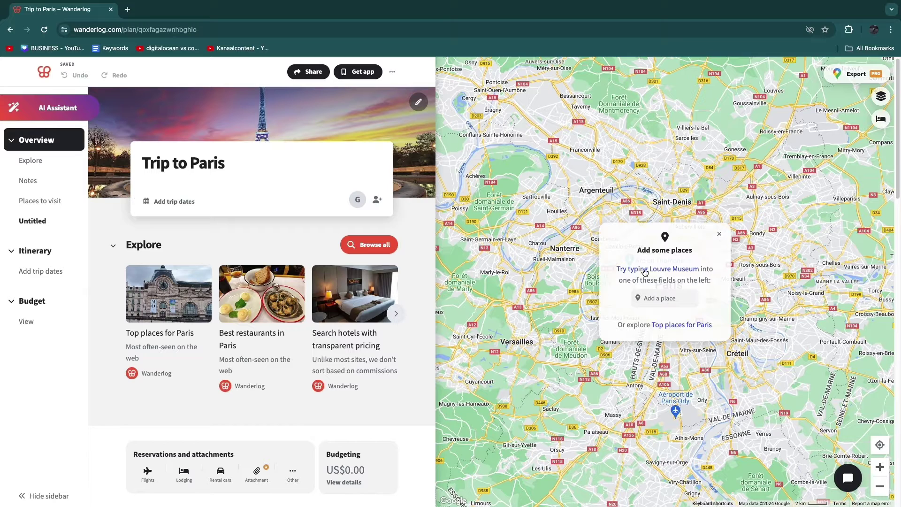
# Search 'louvre' and add Louvre Museum as place 1 in Places to visit
pyautogui.moveTo(636, 262); pyautogui.dragTo(694, 254)
pyautogui.click(694, 259)
pyautogui.moveTo(672, 289)
pyautogui.mouseDown()
pyautogui.moveTo(657, 275)
pyautogui.moveTo(658, 301)
pyautogui.mouseUp()
pyautogui.click(658, 300)
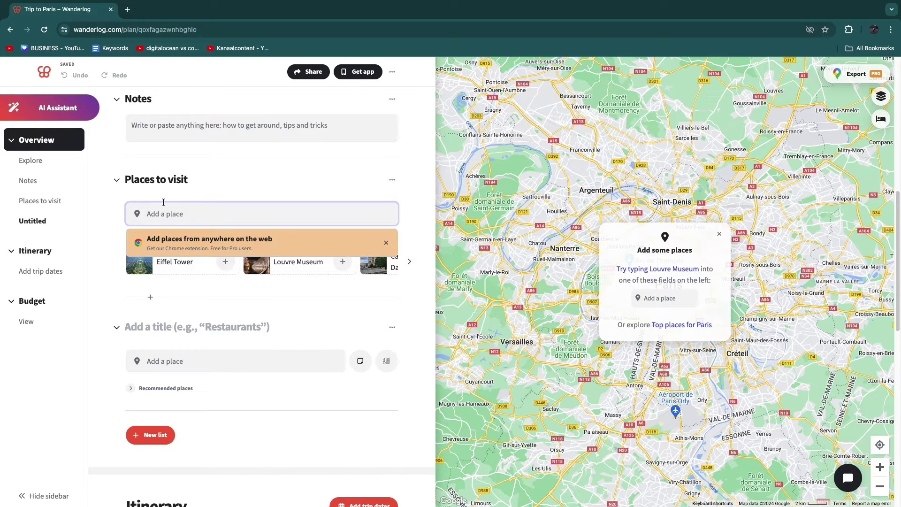
pyautogui.write('louvre')
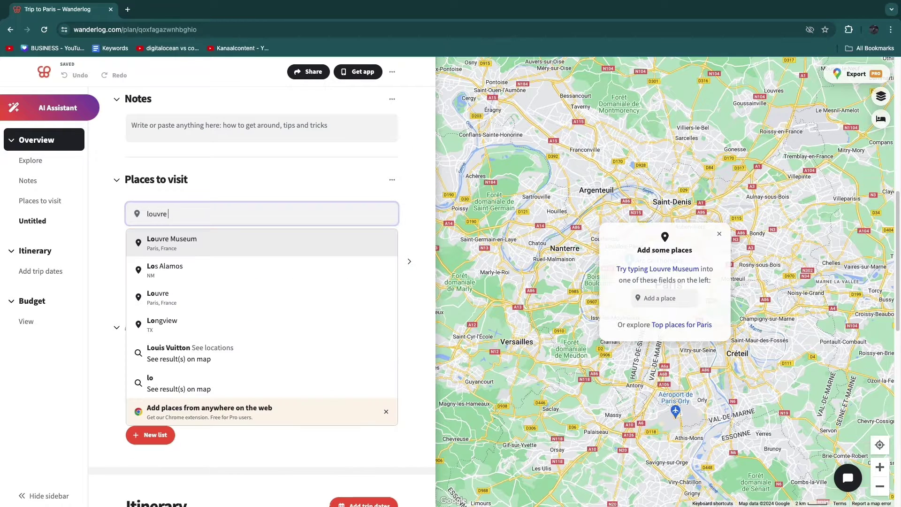
pyautogui.click(200, 239)
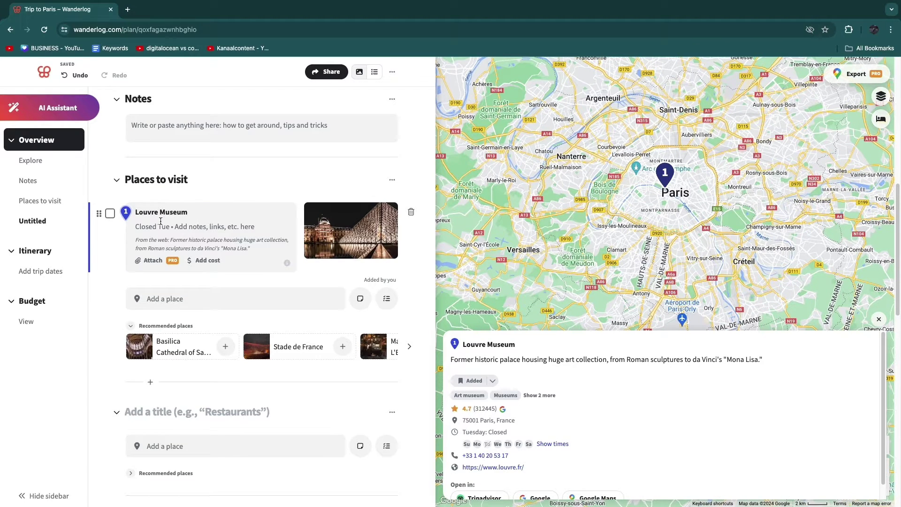
pyautogui.click(199, 261)
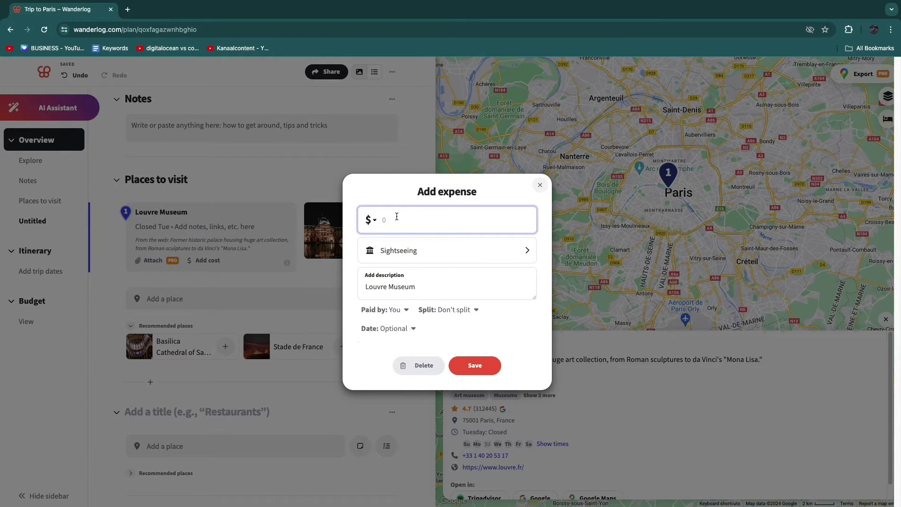
# Save a US$50.00 Sightseeing expense for the Louvre in dollars, paid by yourself
pyautogui.click(371, 221)
pyautogui.scroll(-1, 353, 263)
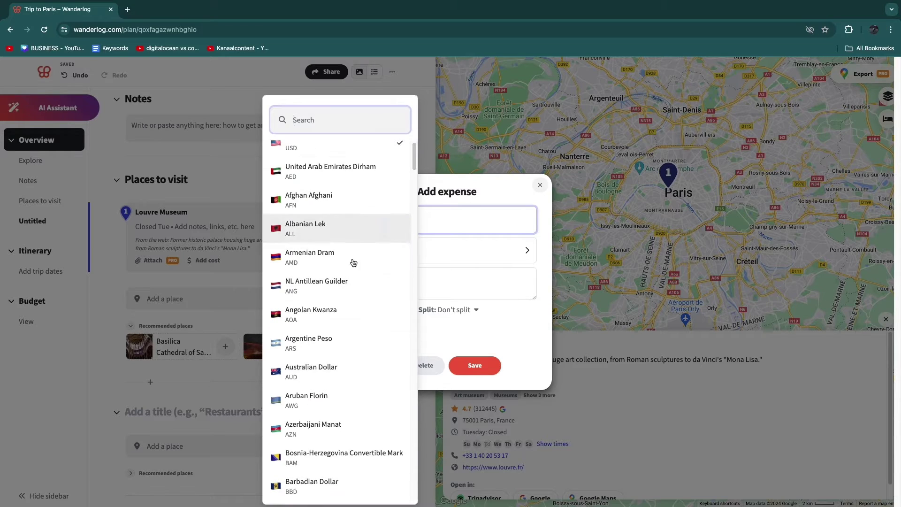
pyautogui.press('Escape')
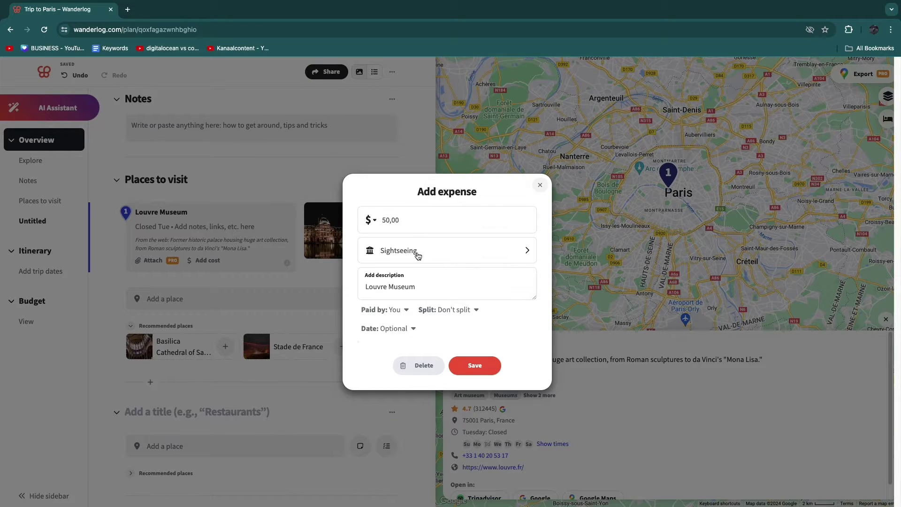
pyautogui.click(399, 252)
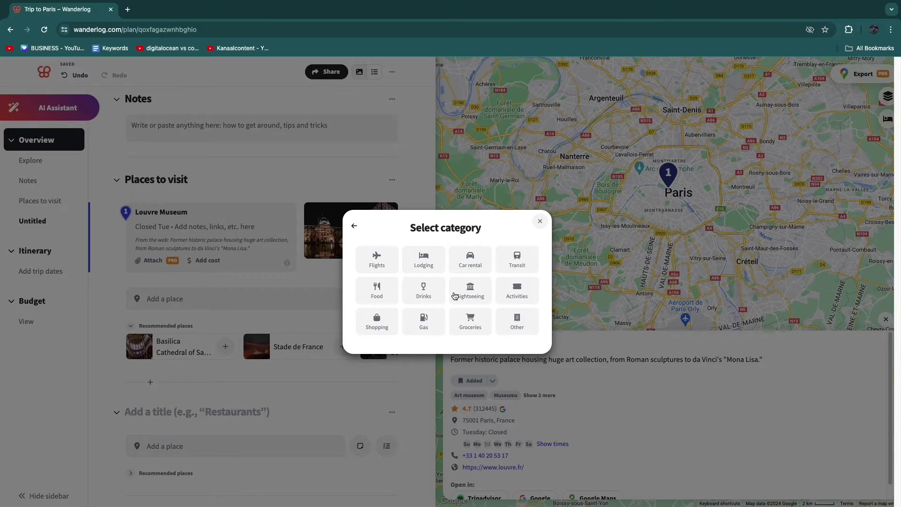
pyautogui.click(354, 226)
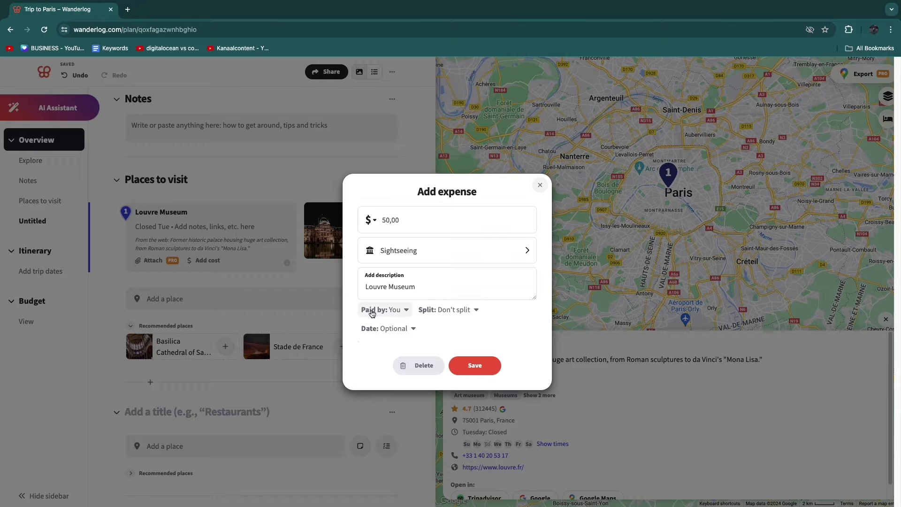
pyautogui.click(394, 310)
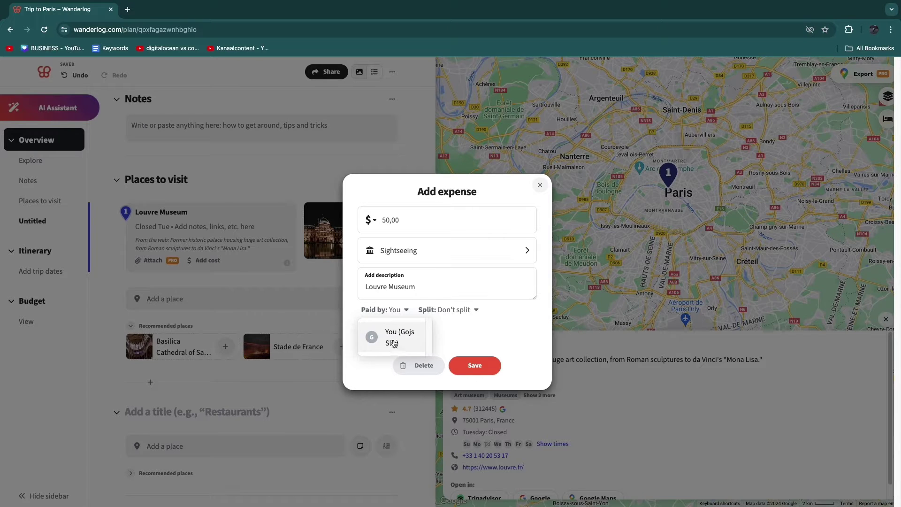
pyautogui.click(397, 305)
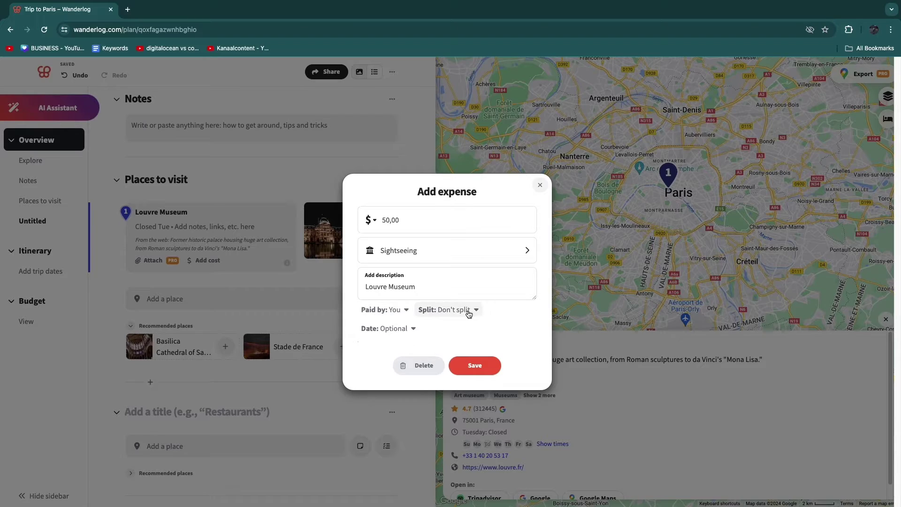
pyautogui.click(472, 374)
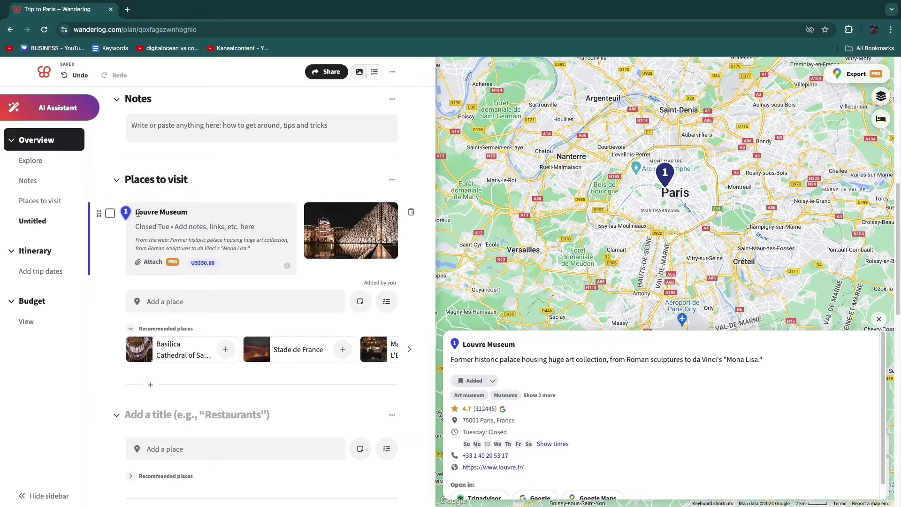
pyautogui.scroll(9, 176, 216)
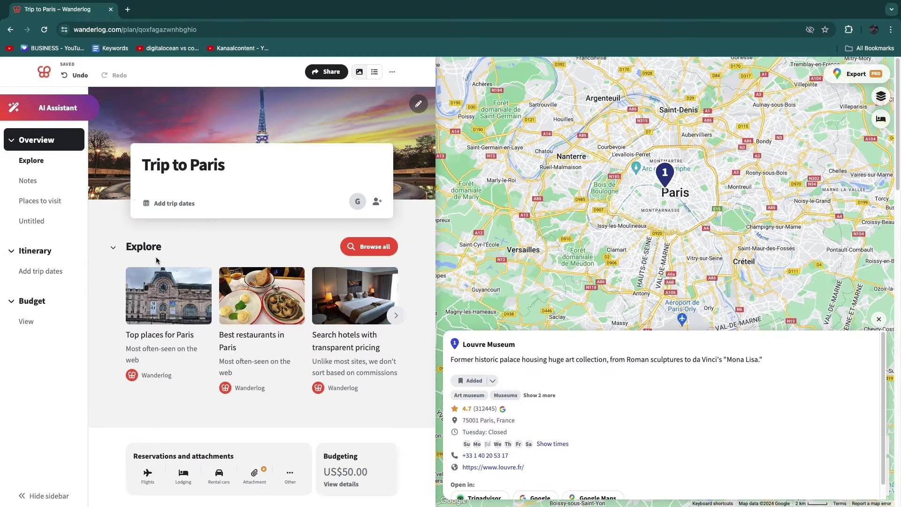
# Add Hôtel de la Marine as lodging with check-in May 1 and check-out May 6
pyautogui.scroll(-5, 166, 260)
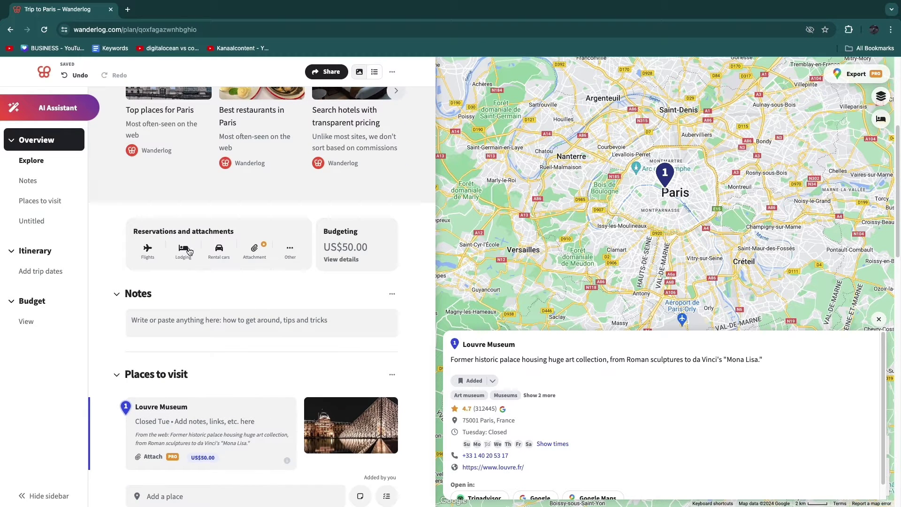
pyautogui.click(183, 251)
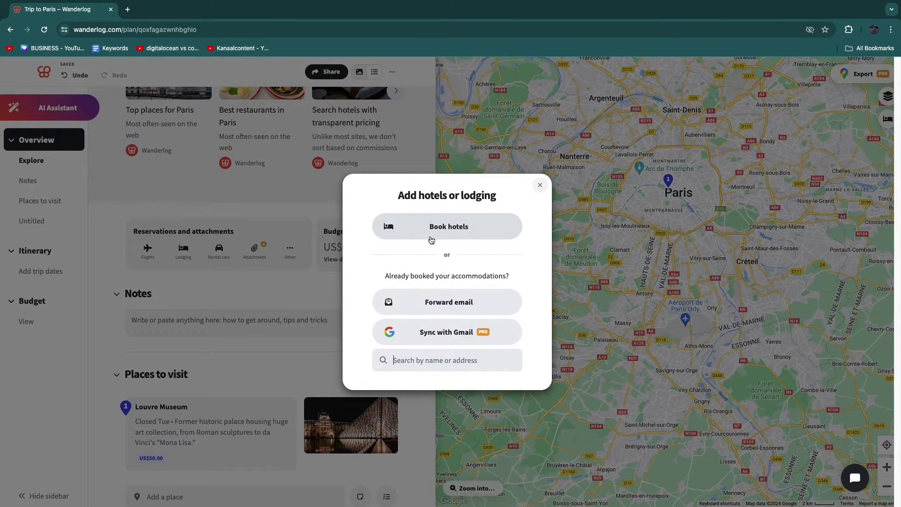
pyautogui.tripleClick(392, 272)
pyautogui.click(475, 271)
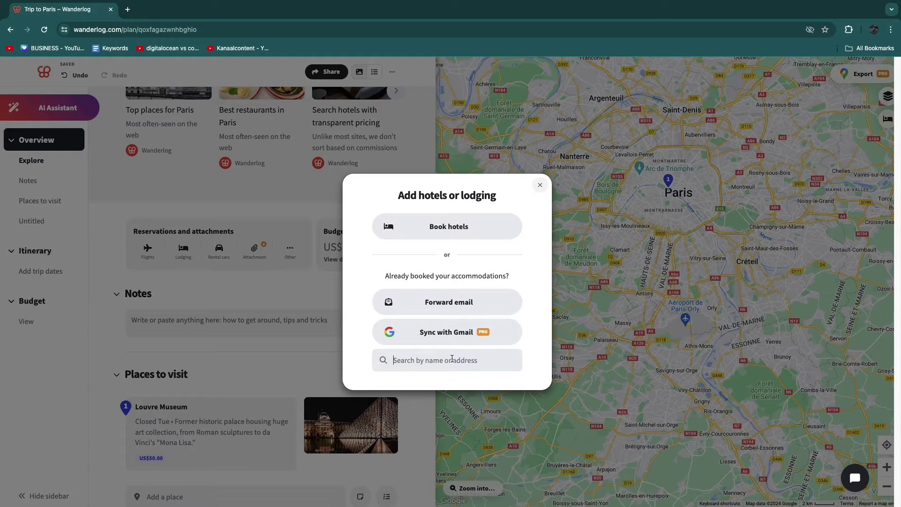
pyautogui.write('hot')
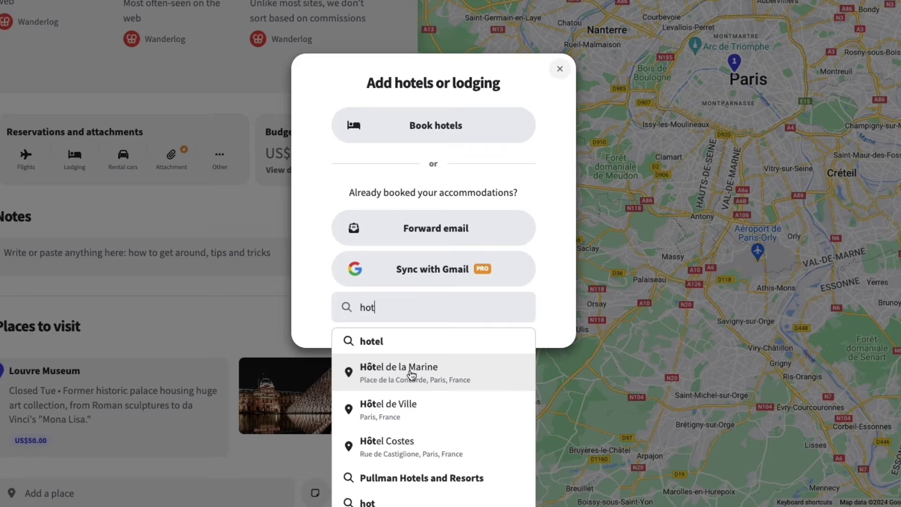
pyautogui.click(407, 372)
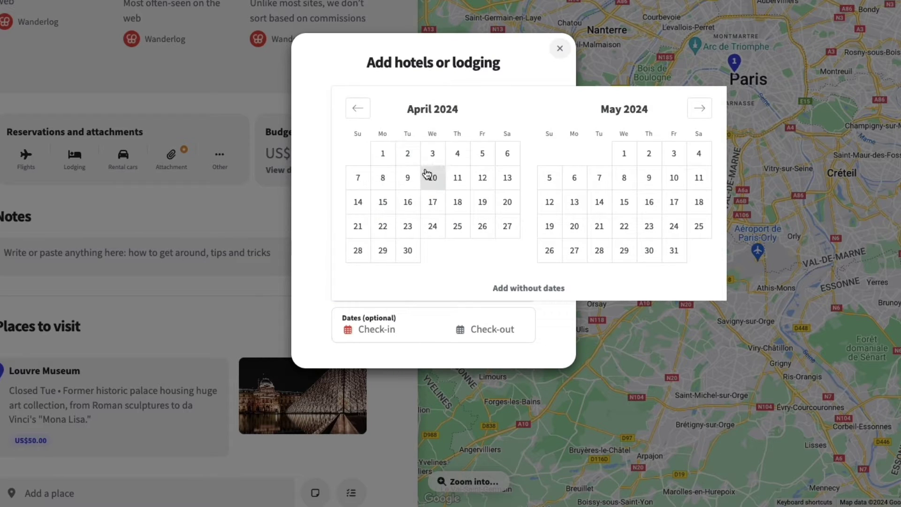
pyautogui.click(626, 153)
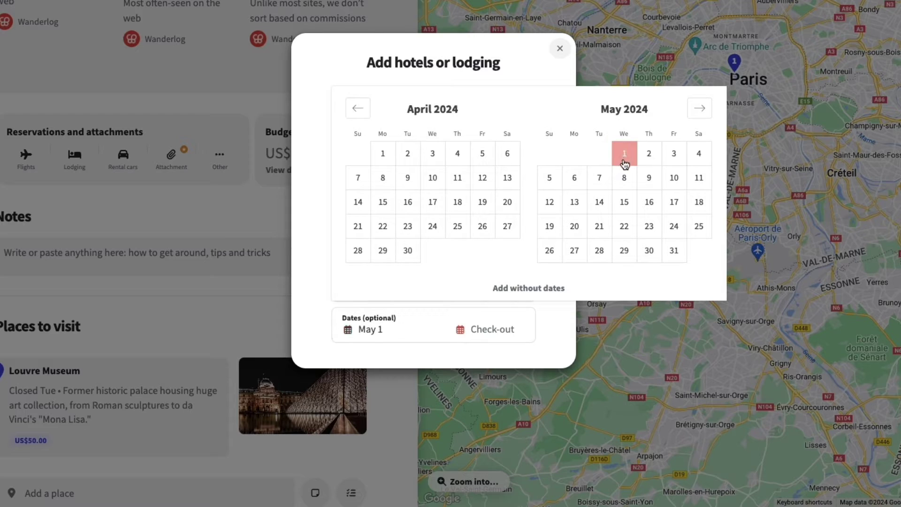
pyautogui.click(573, 180)
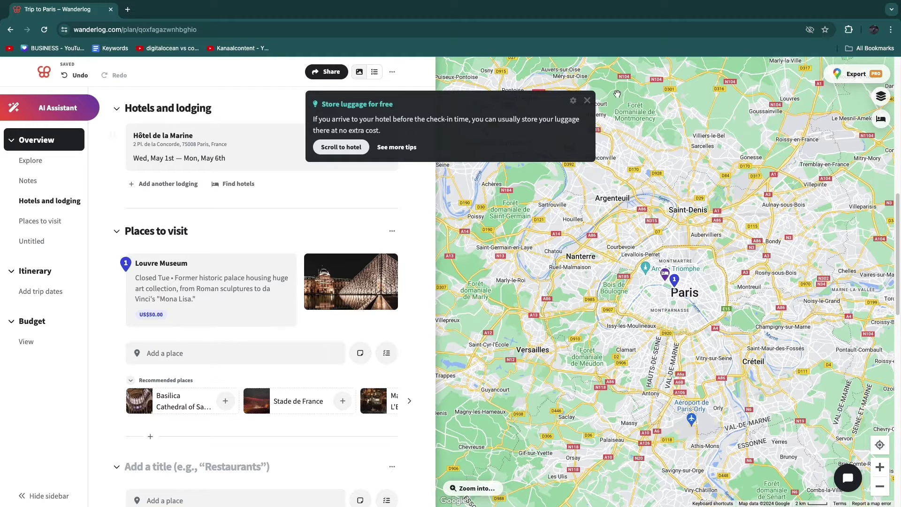
pyautogui.scroll(2, 220, 136)
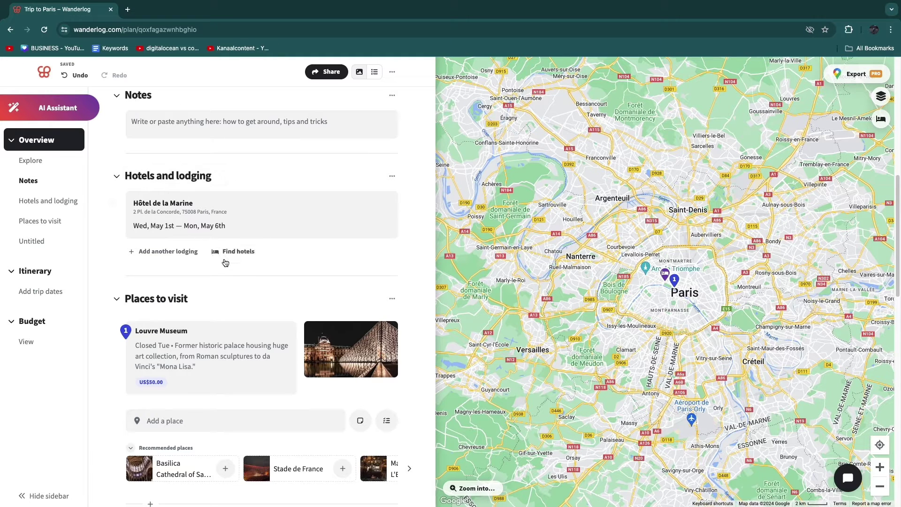
# Add Hôtel de Ville in Marseille as a second lodging from May 7 to May 10
pyautogui.scroll(-6, 646, 300)
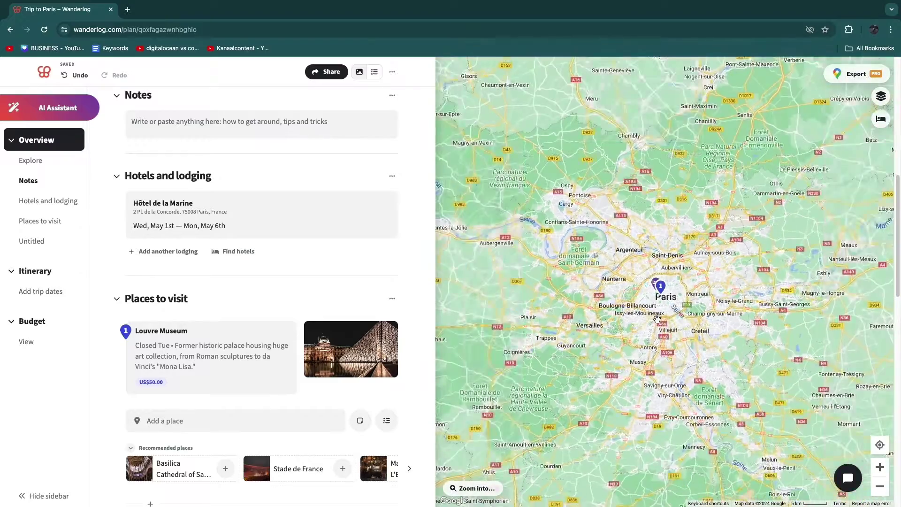
pyautogui.moveTo(626, 404); pyautogui.dragTo(580, 310)
pyautogui.scroll(6, 601, 366)
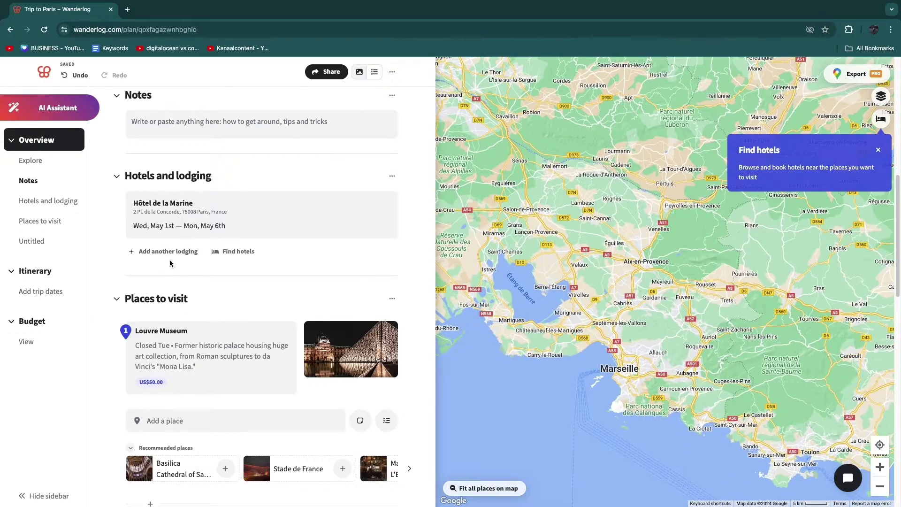
pyautogui.click(159, 251)
pyautogui.write('marseille hote')
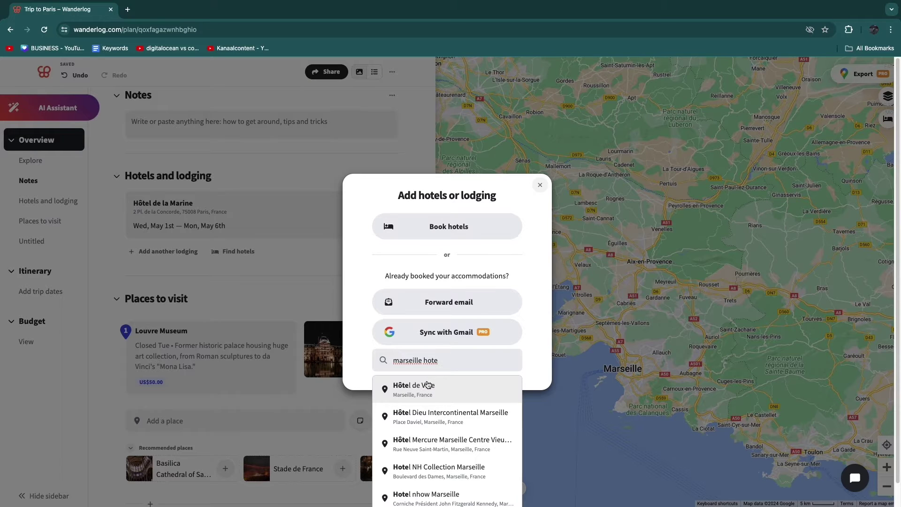
pyautogui.click(427, 386)
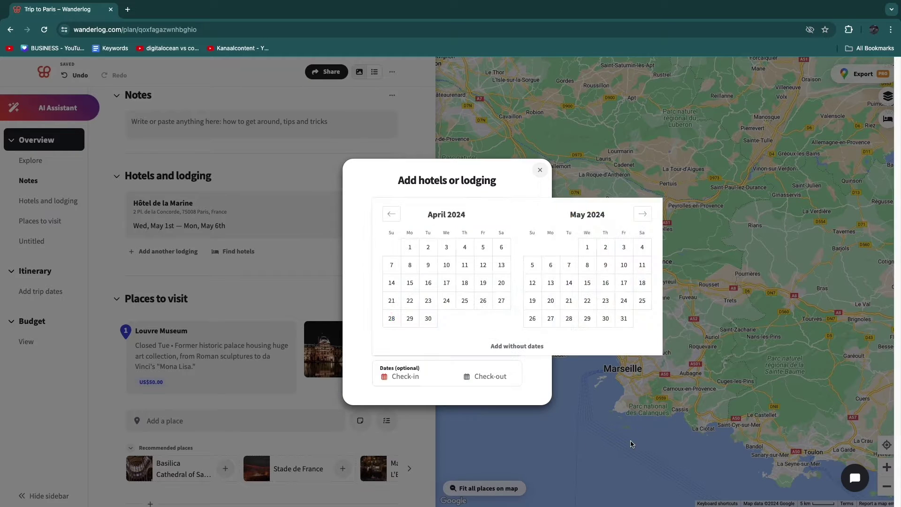
pyautogui.click(569, 265)
pyautogui.click(624, 266)
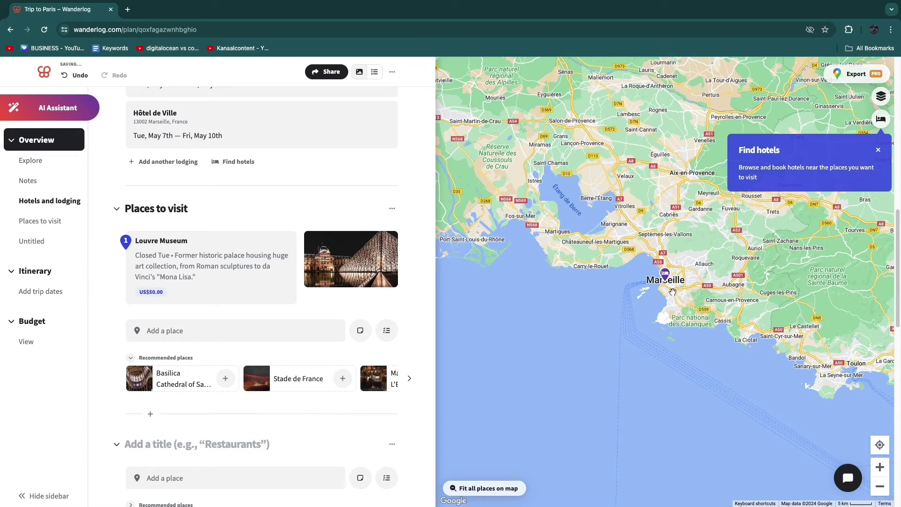
# Review the plan, view Tuileries Garden details, and dismiss the invite tripmates tip
pyautogui.scroll(-3, 672, 292)
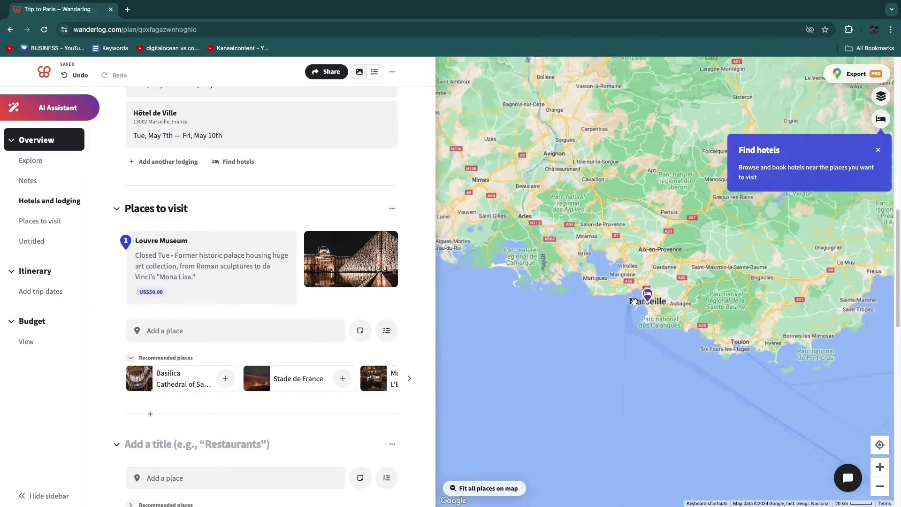
pyautogui.scroll(-3, 634, 302)
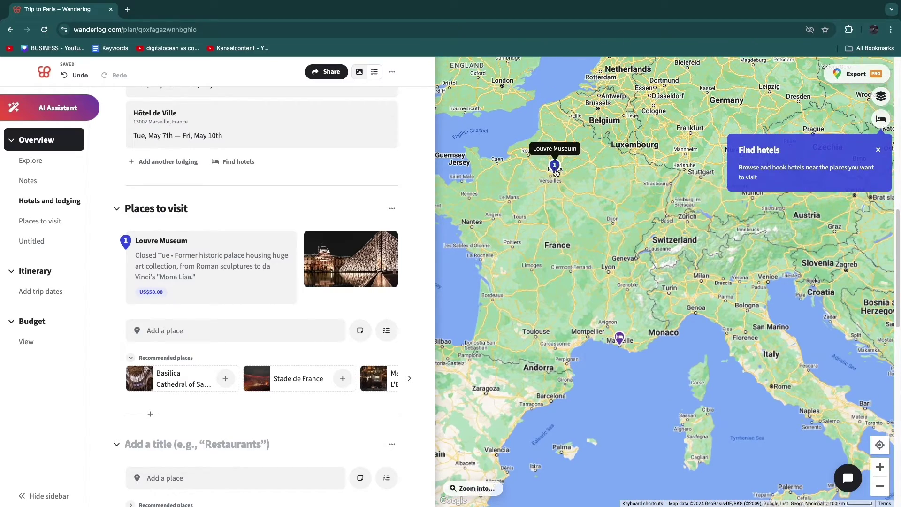
pyautogui.scroll(2, 547, 225)
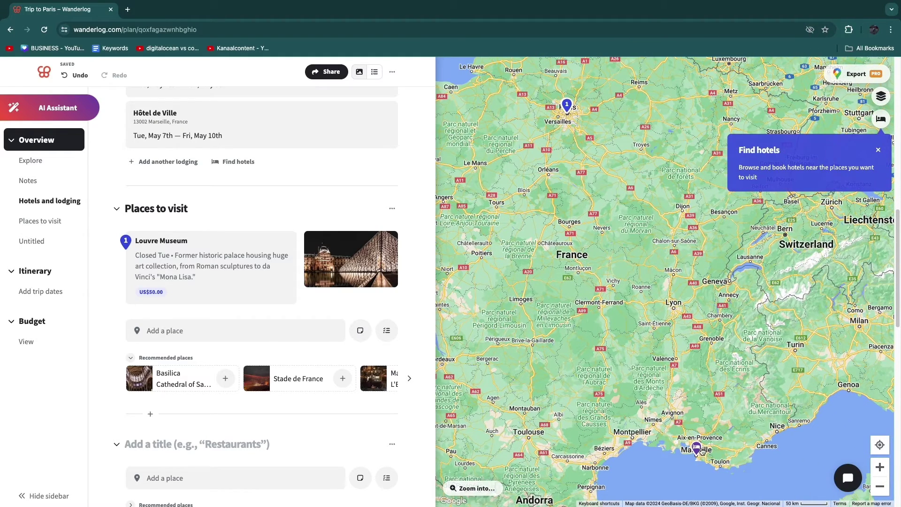
pyautogui.scroll(5, 561, 209)
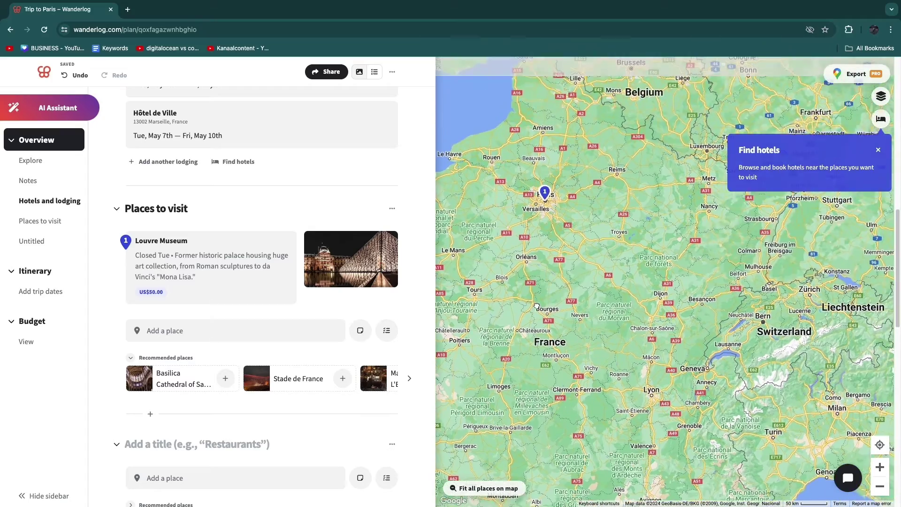
pyautogui.scroll(5, 574, 239)
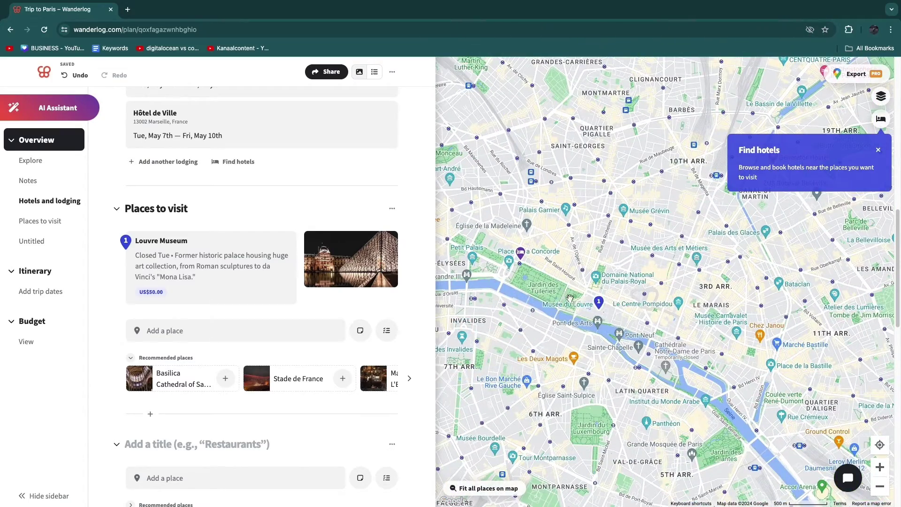
pyautogui.scroll(2, 540, 287)
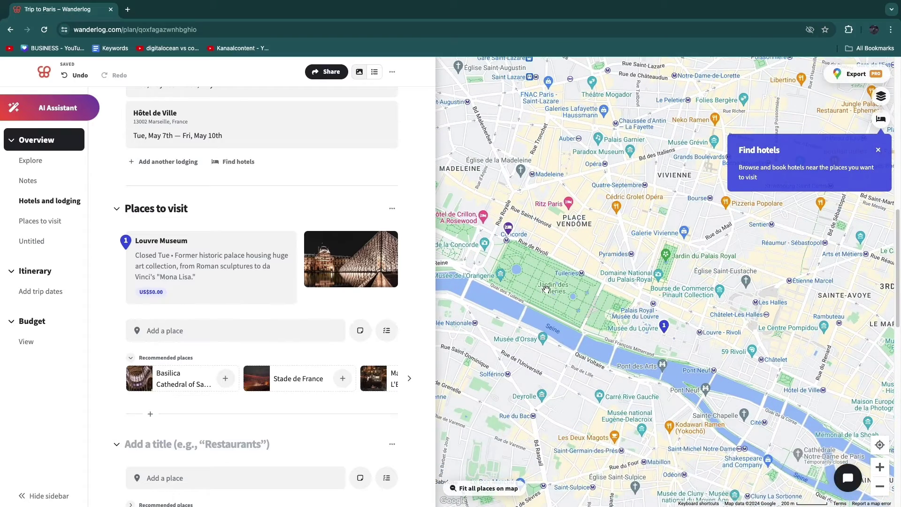
pyautogui.click(545, 291)
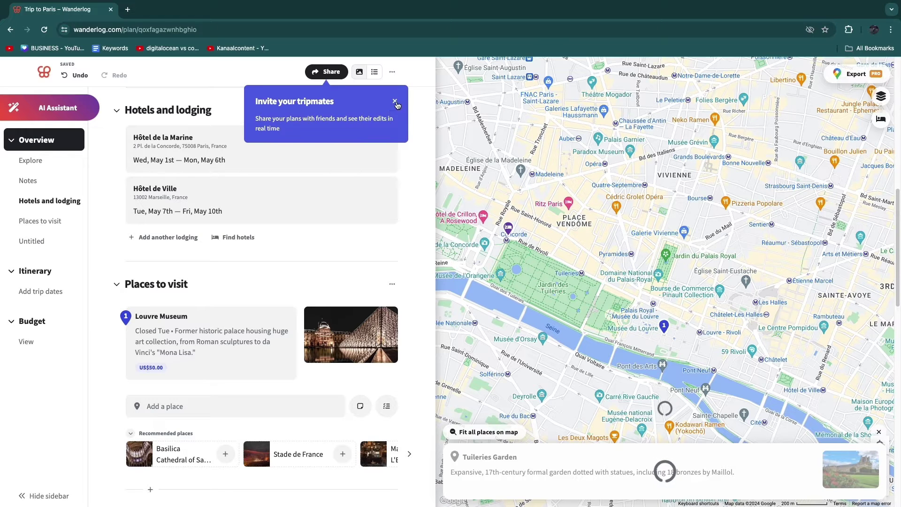
pyautogui.click(397, 105)
pyautogui.click(32, 160)
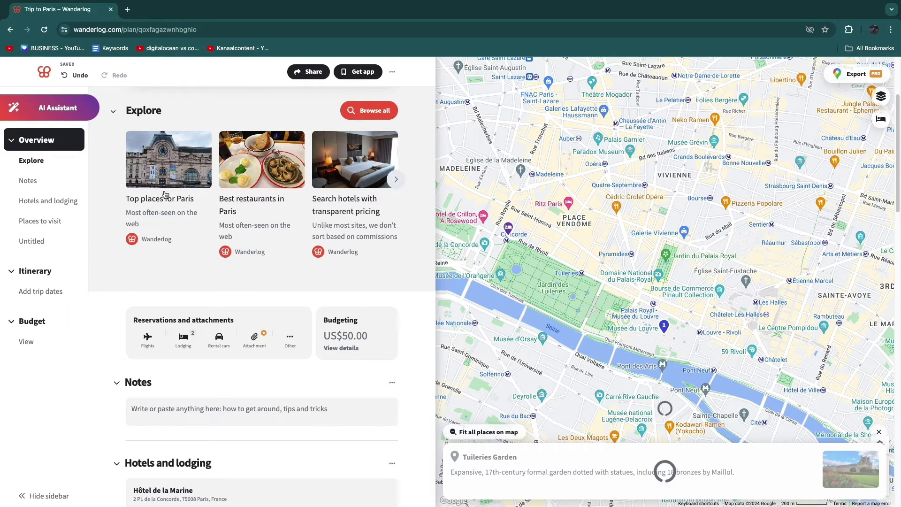
# Add Miznon from the Best restaurants in Paris guide as place 2 in the trip
pyautogui.click(238, 206)
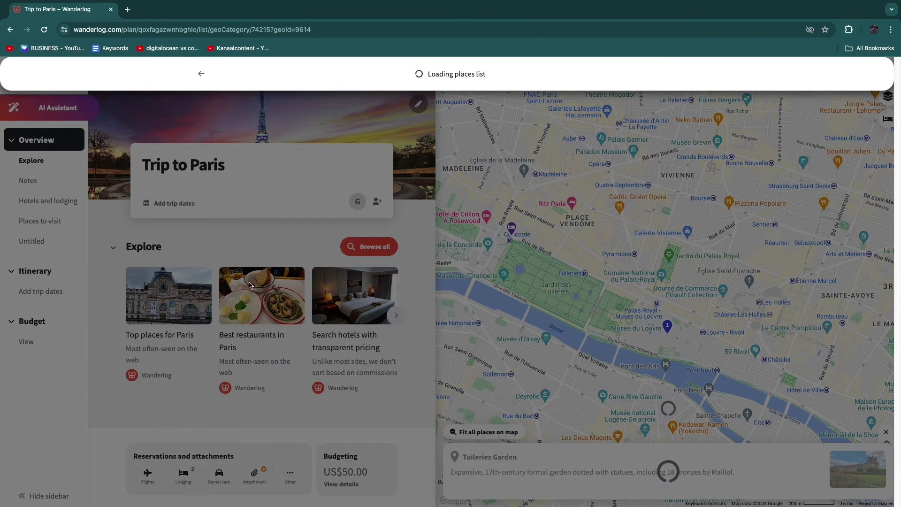
pyautogui.scroll(-3, 216, 251)
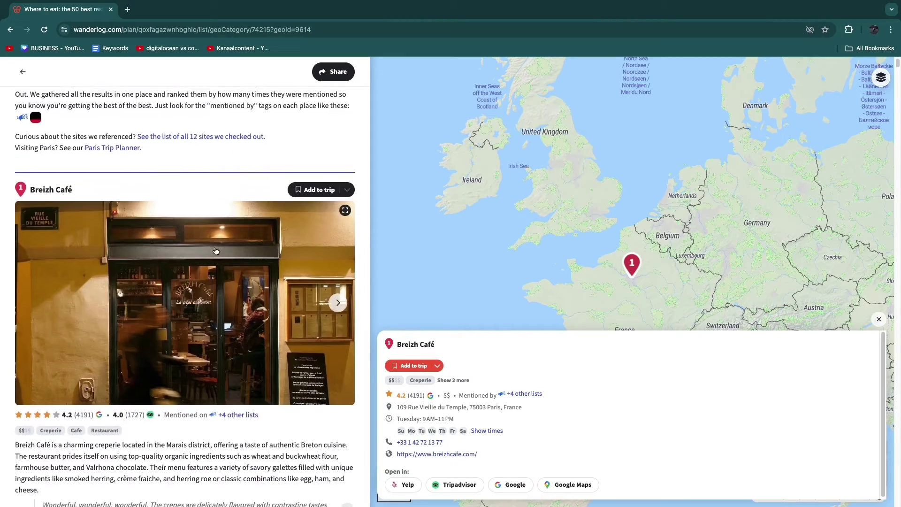
pyautogui.scroll(-1, 216, 251)
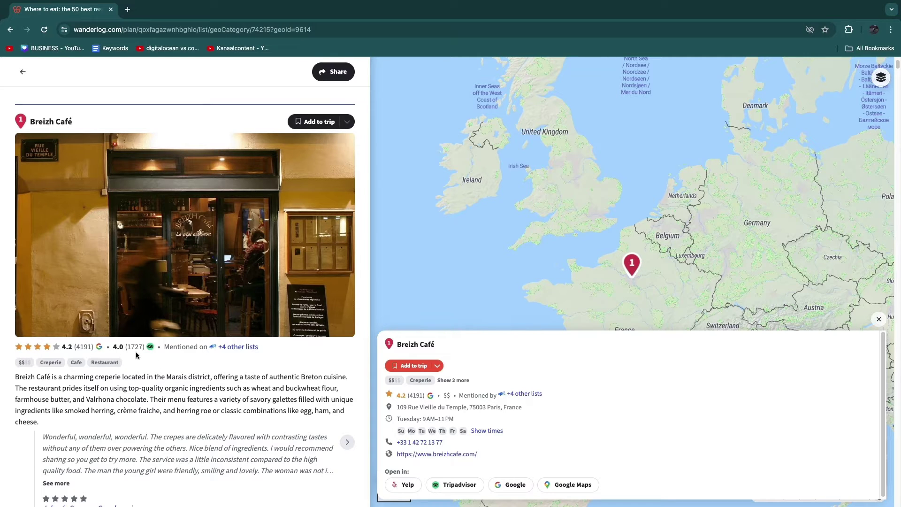
pyautogui.scroll(-10, 178, 350)
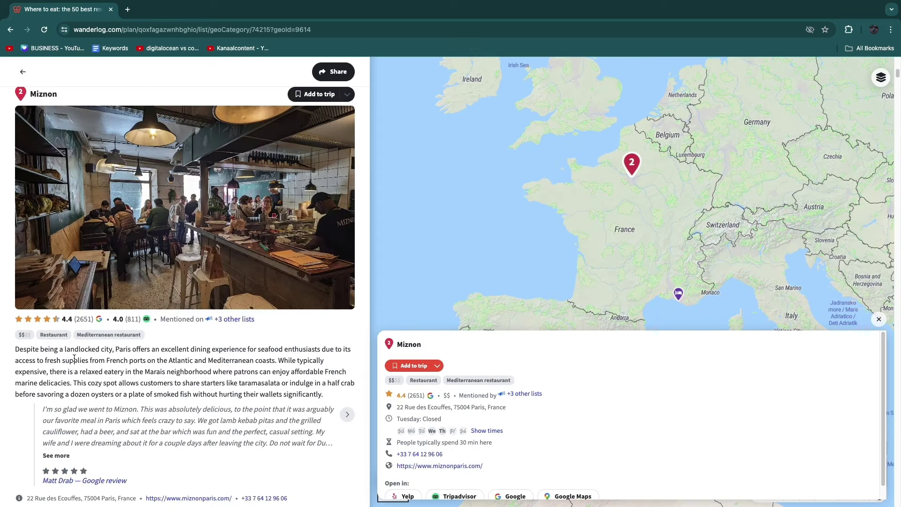
pyautogui.moveTo(123, 209)
pyautogui.click(311, 94)
pyautogui.scroll(15, 275, 293)
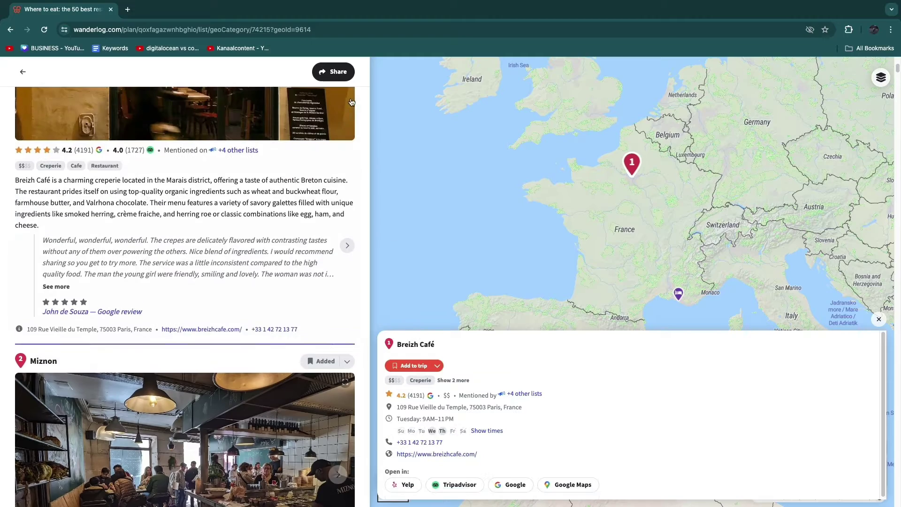
pyautogui.click(16, 73)
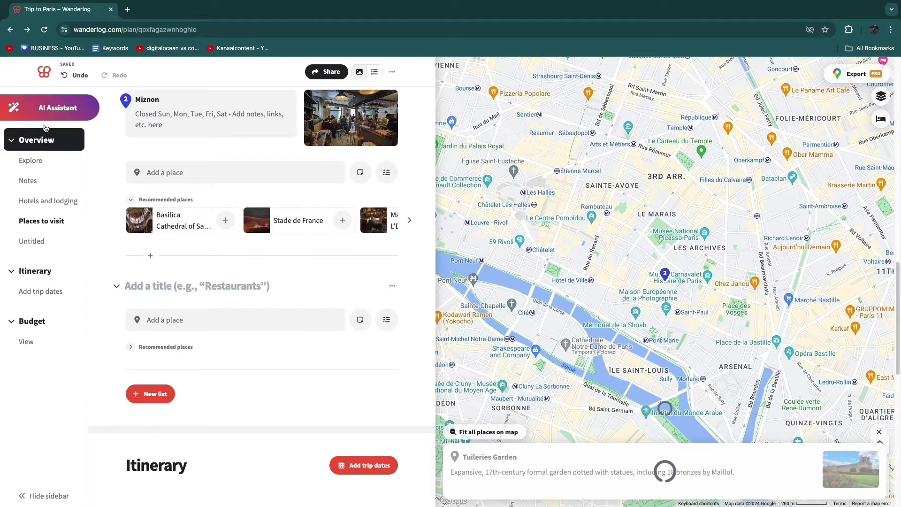
# Add the recommended Stade de France and Air and Space Museum as places 3 and 4
pyautogui.scroll(5, 207, 233)
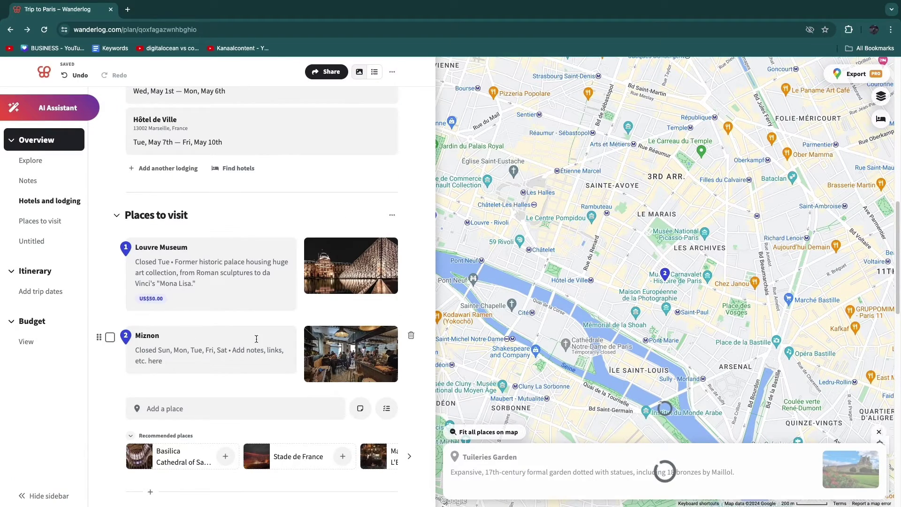
pyautogui.moveTo(338, 345)
pyautogui.scroll(-2, 312, 412)
pyautogui.click(343, 368)
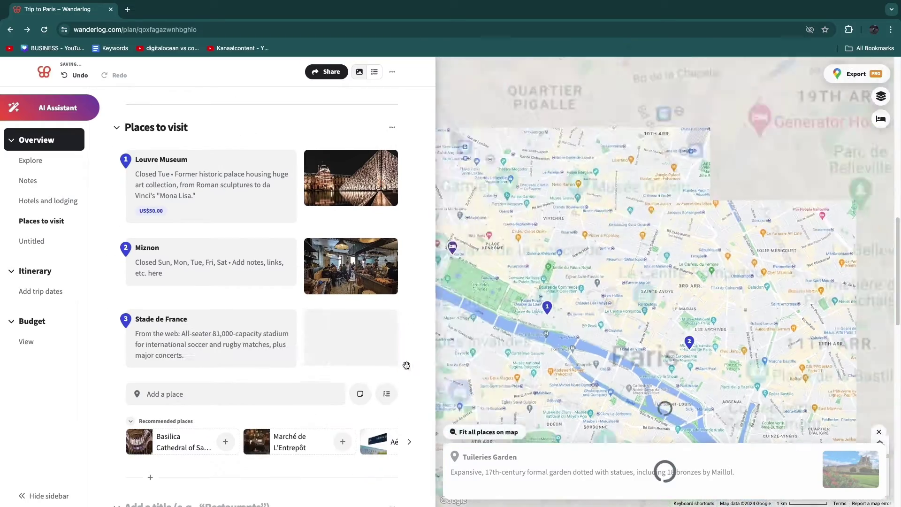
pyautogui.click(409, 442)
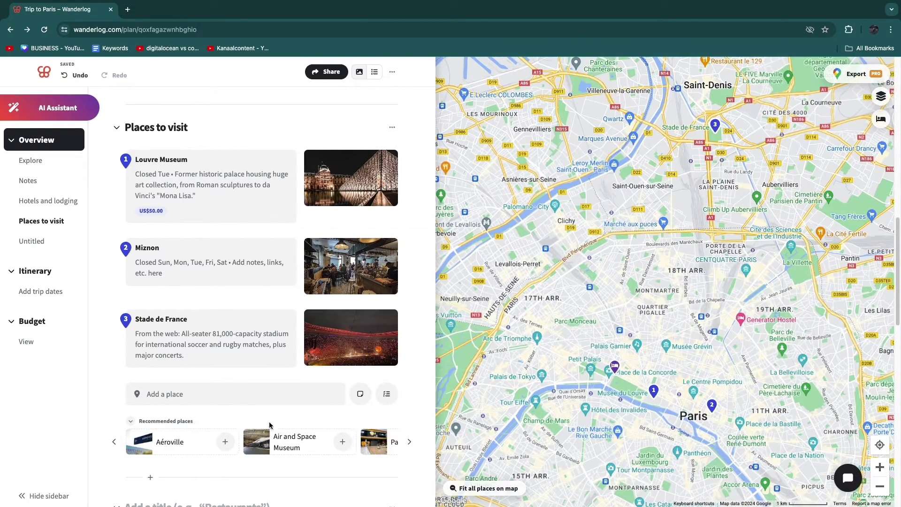
pyautogui.click(343, 442)
pyautogui.scroll(-1, 534, 284)
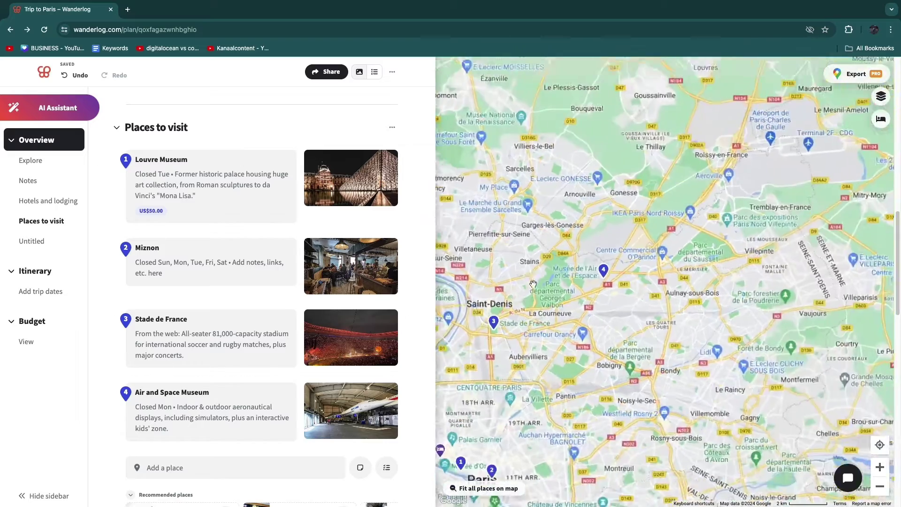
pyautogui.scroll(-3, 533, 284)
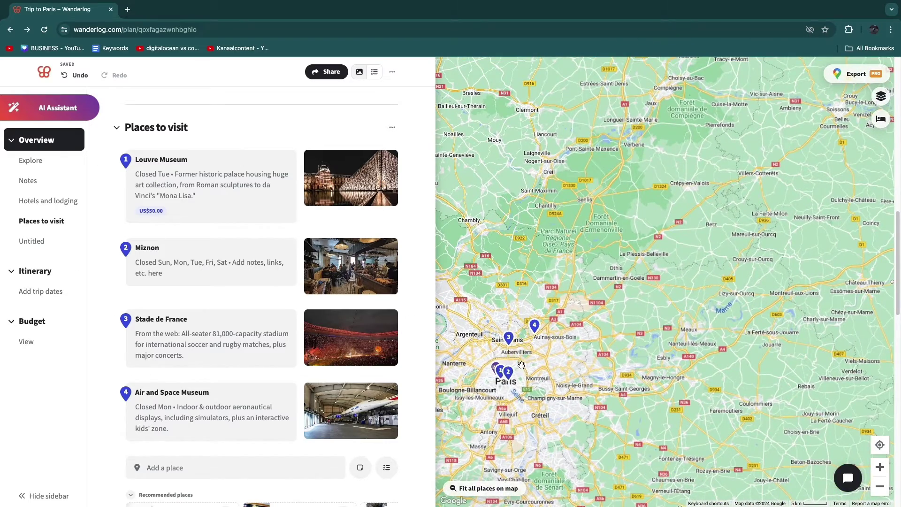
pyautogui.scroll(-10, 118, 407)
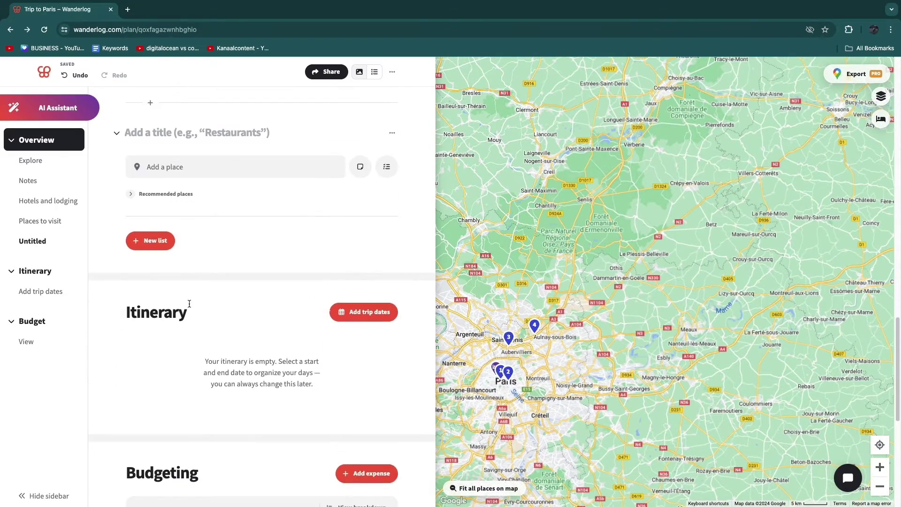
# Set the trip dates to May 1 through May 6, 2024 so the itinerary lists each day
pyautogui.scroll(-2, 190, 303)
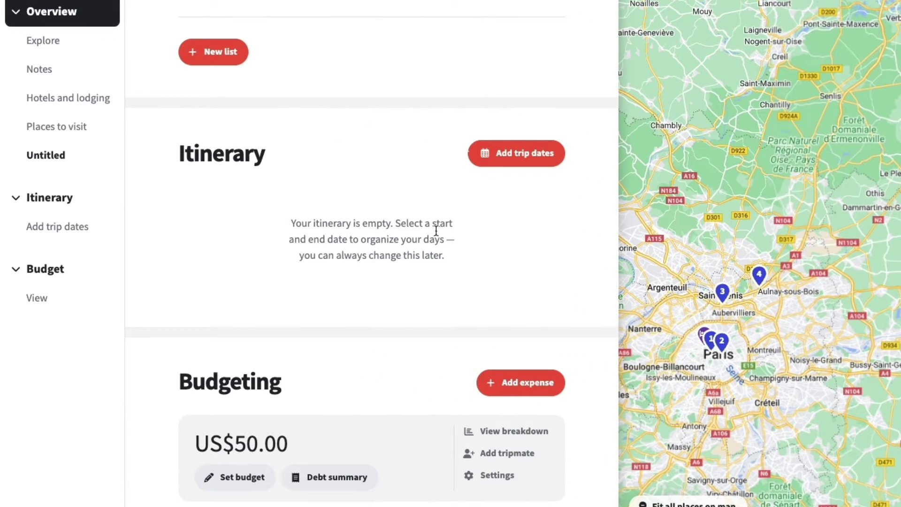
pyautogui.moveTo(299, 237); pyautogui.dragTo(449, 235)
pyautogui.click(442, 279)
pyautogui.click(515, 161)
pyautogui.click(773, 239)
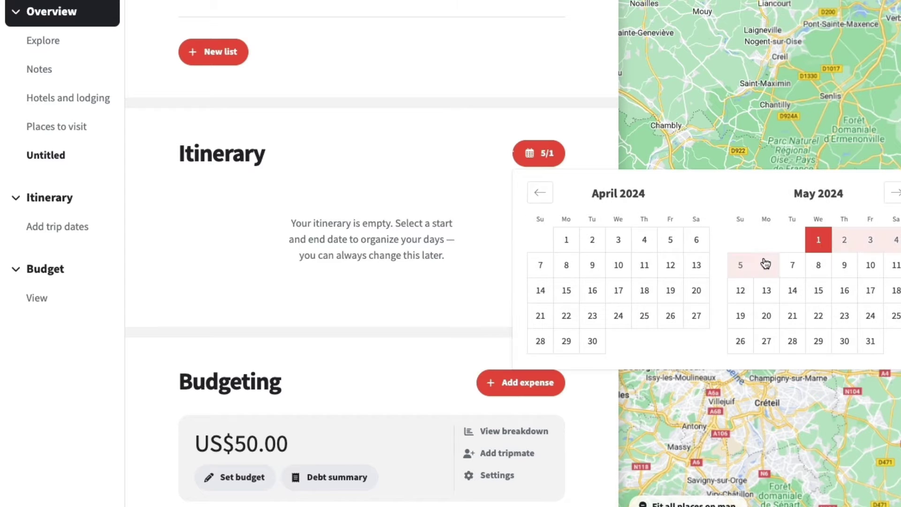
pyautogui.click(766, 265)
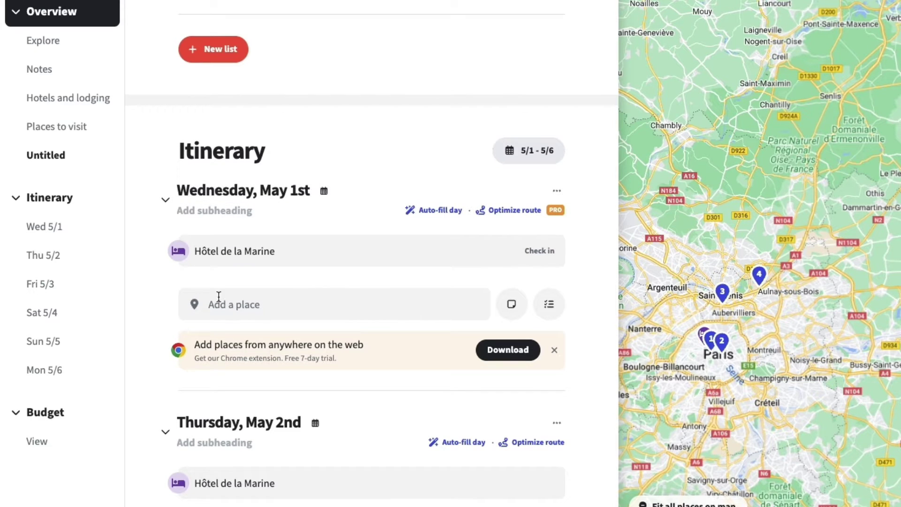
pyautogui.scroll(-4, 314, 325)
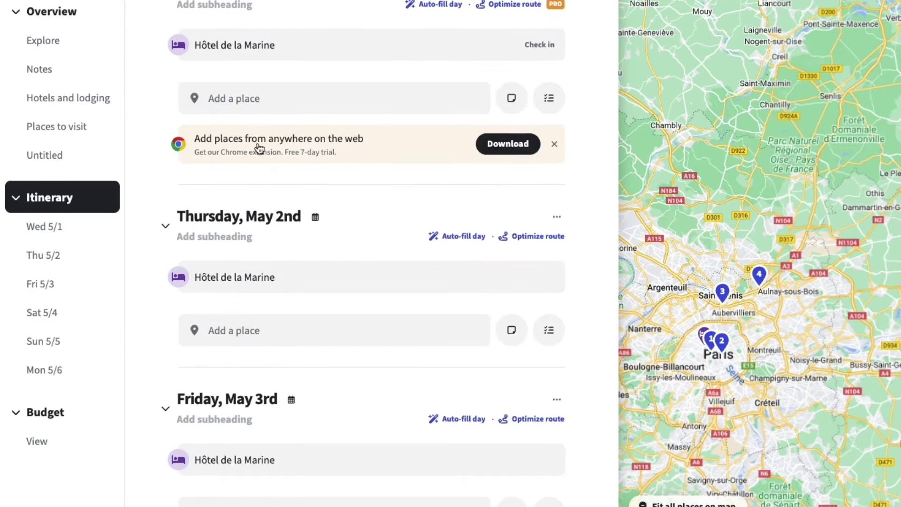
pyautogui.click(245, 99)
pyautogui.scroll(-10, 261, 295)
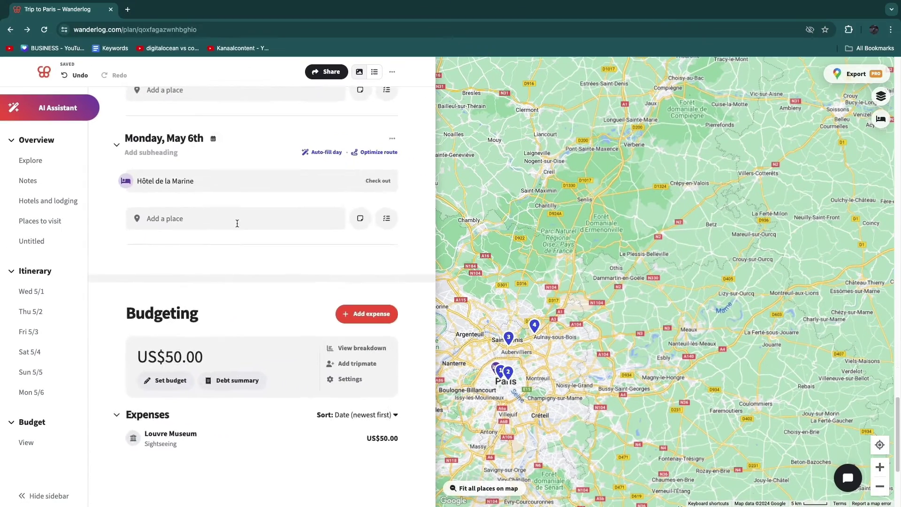
pyautogui.scroll(5, 159, 253)
pyautogui.scroll(2, 174, 277)
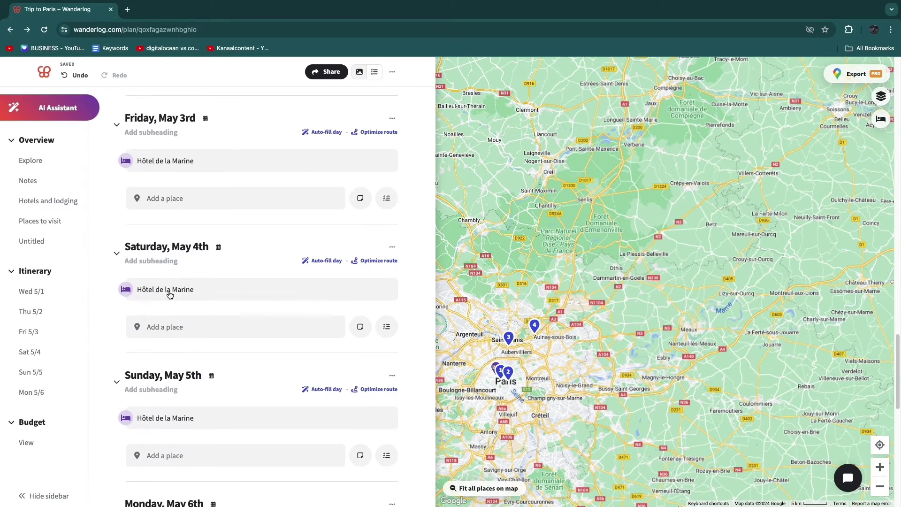
# Auto-fill Saturday, May 4th with Eiffel Tower, Champ de Mars, Arc de Triomphe, Place de la Concorde and Musée d'Orsay
pyautogui.click(319, 263)
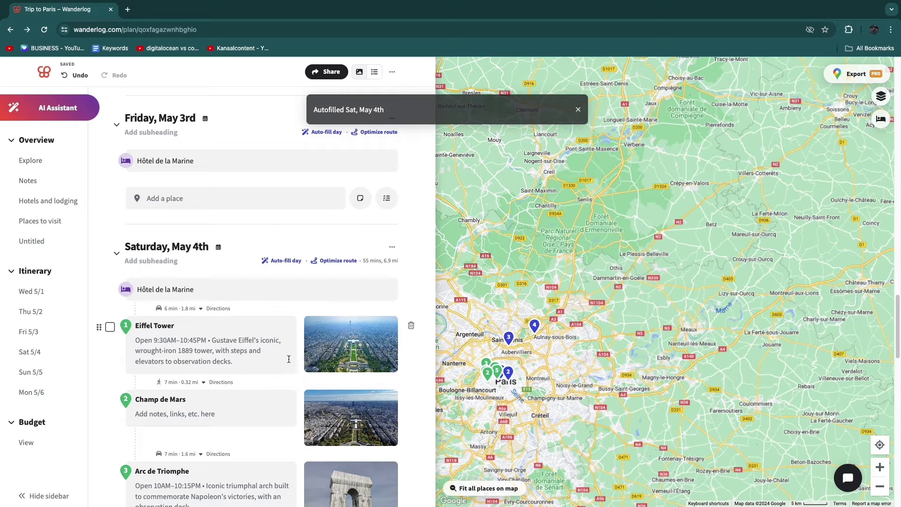
pyautogui.scroll(-5, 248, 344)
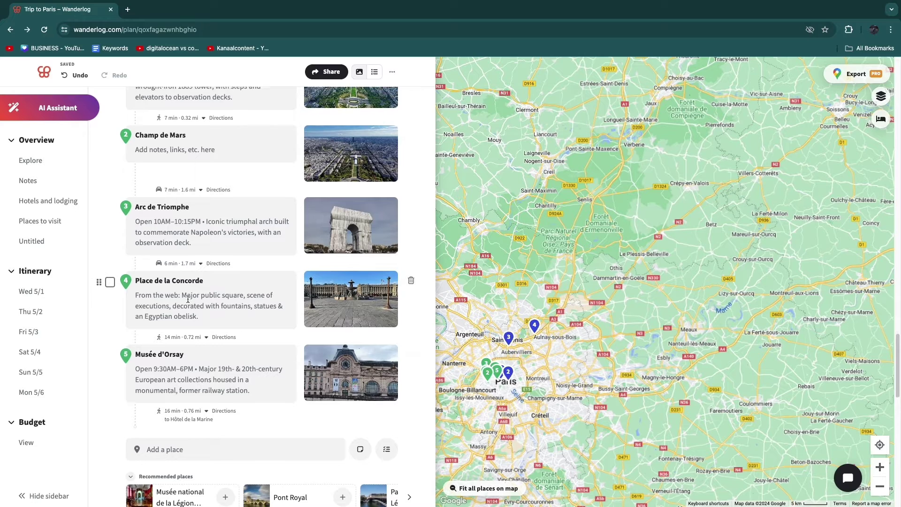
pyautogui.scroll(5, 188, 298)
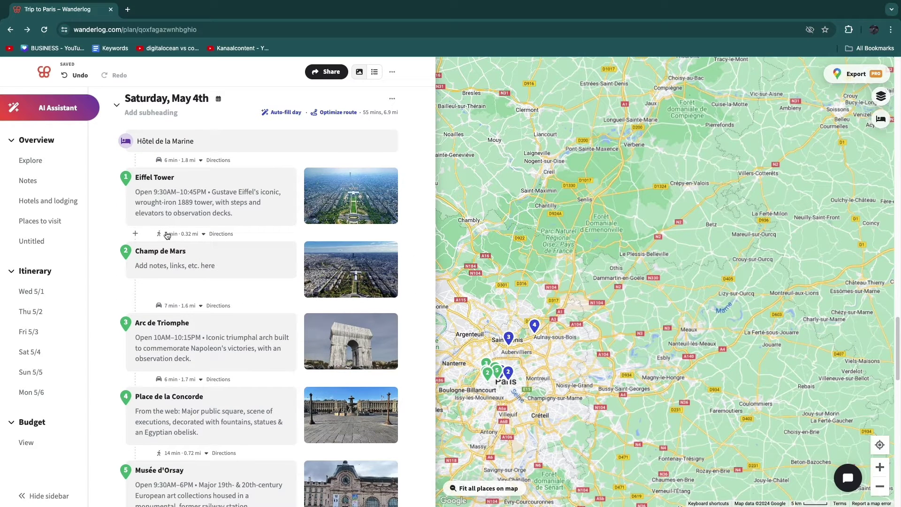
pyautogui.scroll(1, 360, 154)
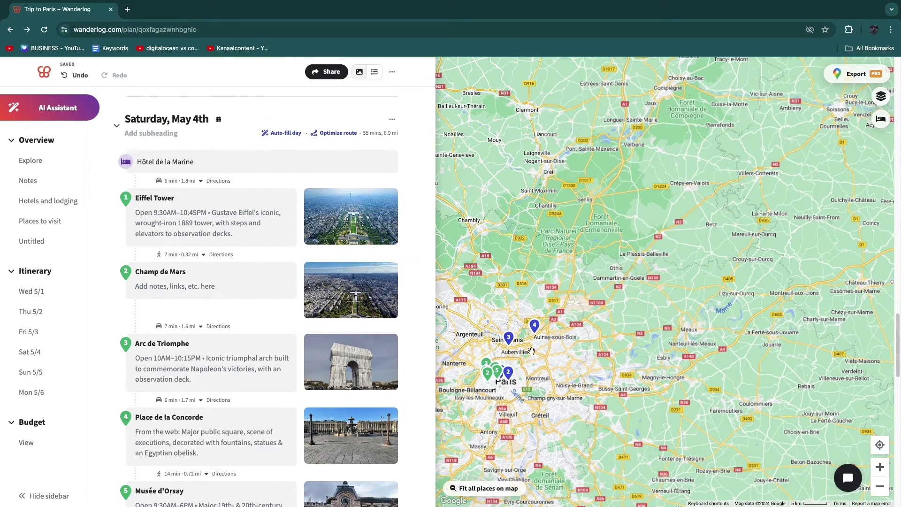
pyautogui.scroll(3, 466, 363)
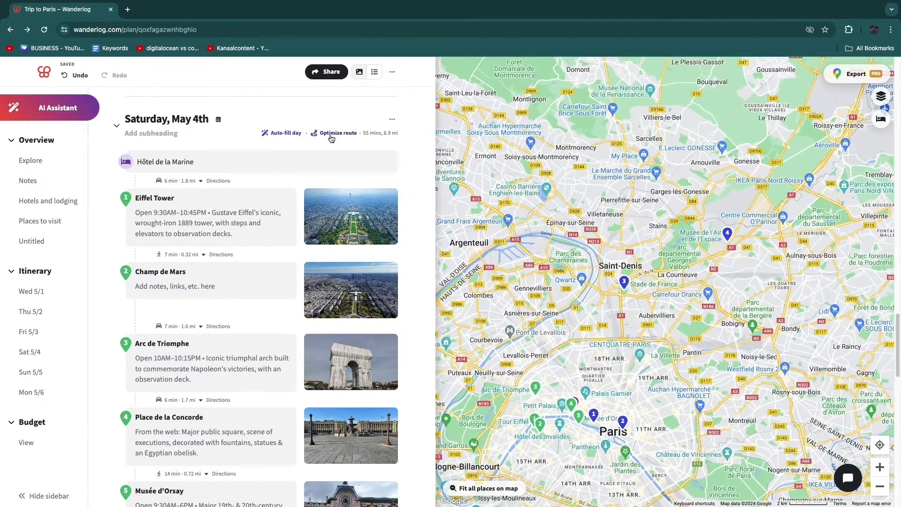
# Try optimizing Saturday's route and dismiss the Wanderlog Pro upgrade offer
pyautogui.click(331, 134)
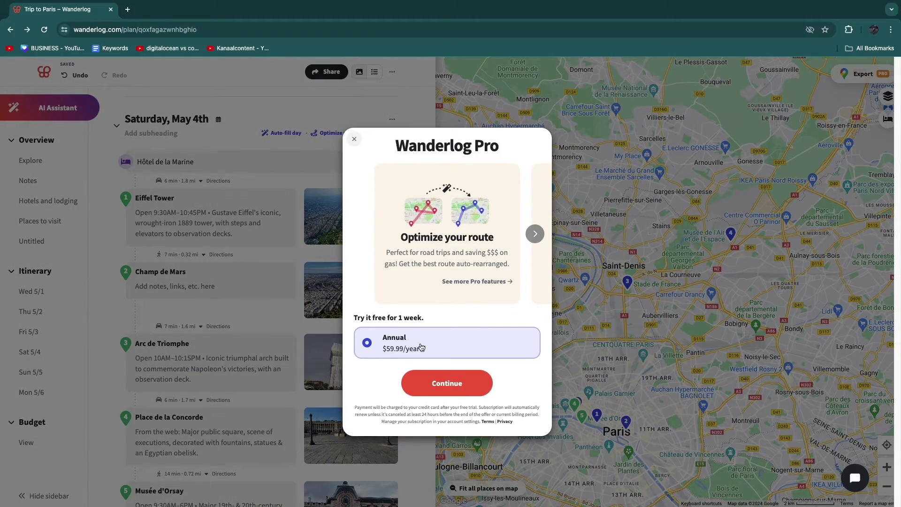
pyautogui.click(354, 139)
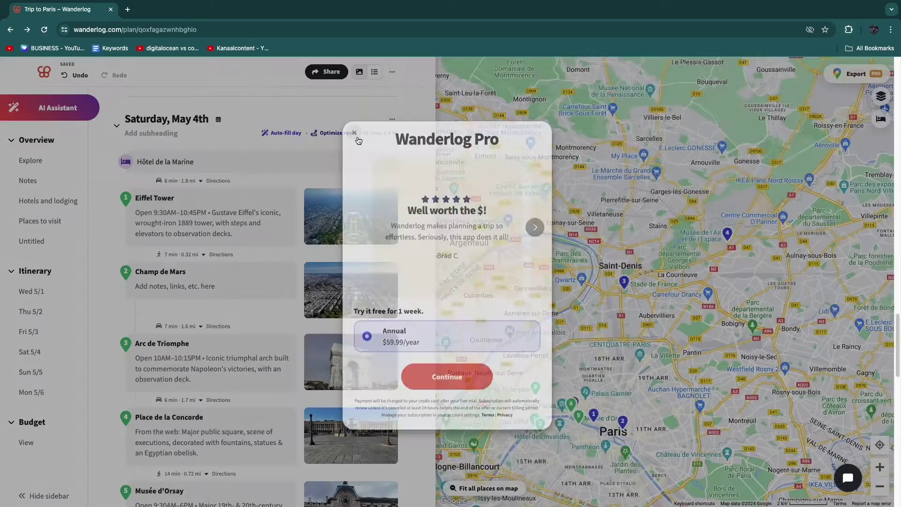
pyautogui.scroll(-8, 300, 375)
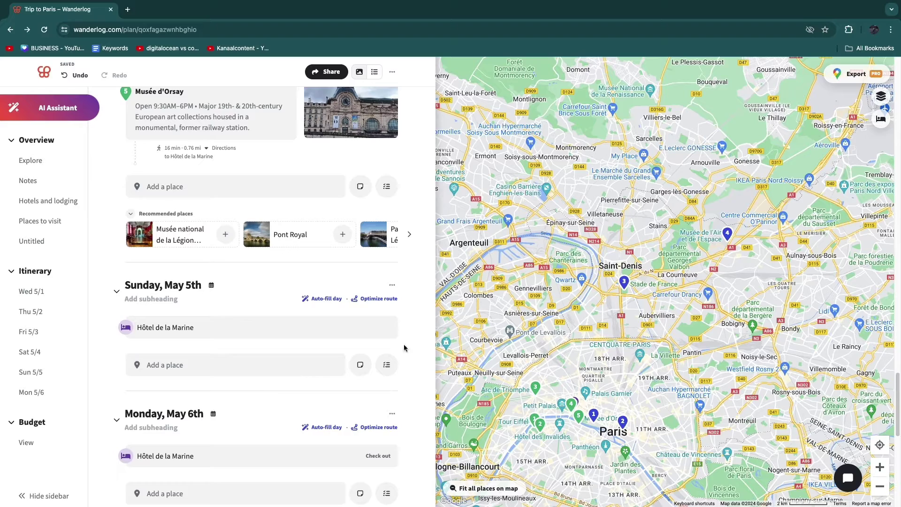
pyautogui.scroll(-6, 403, 344)
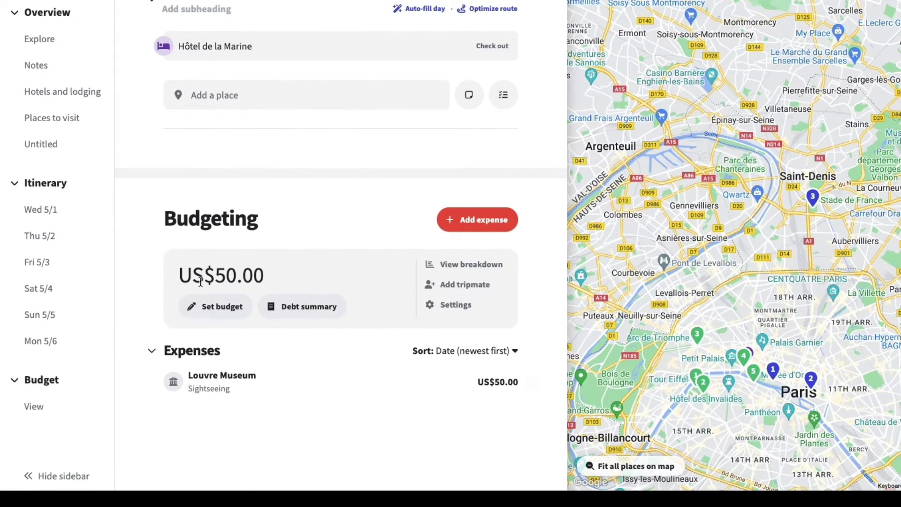
# Add a US$500.00 Lodging expense linked to Hôtel de la Marine, totalling US$550.00
pyautogui.scroll(-3, 233, 312)
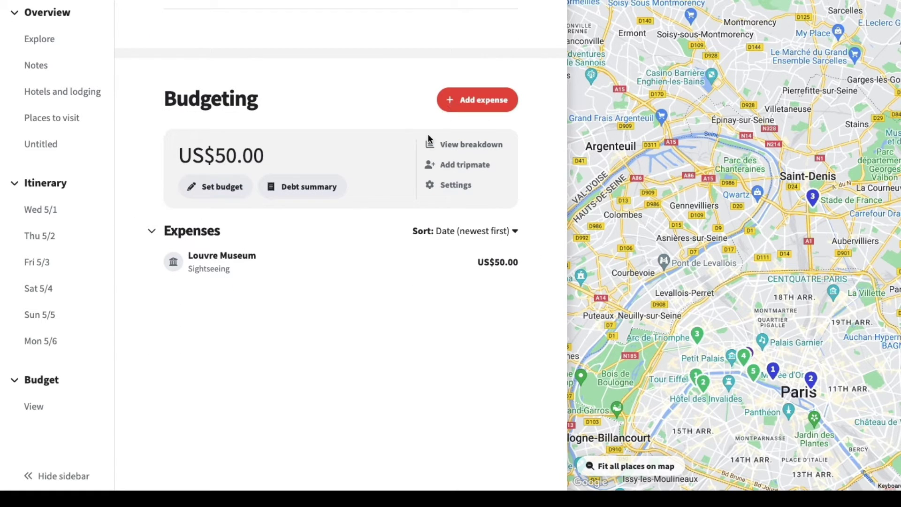
pyautogui.scroll(-3, 205, 374)
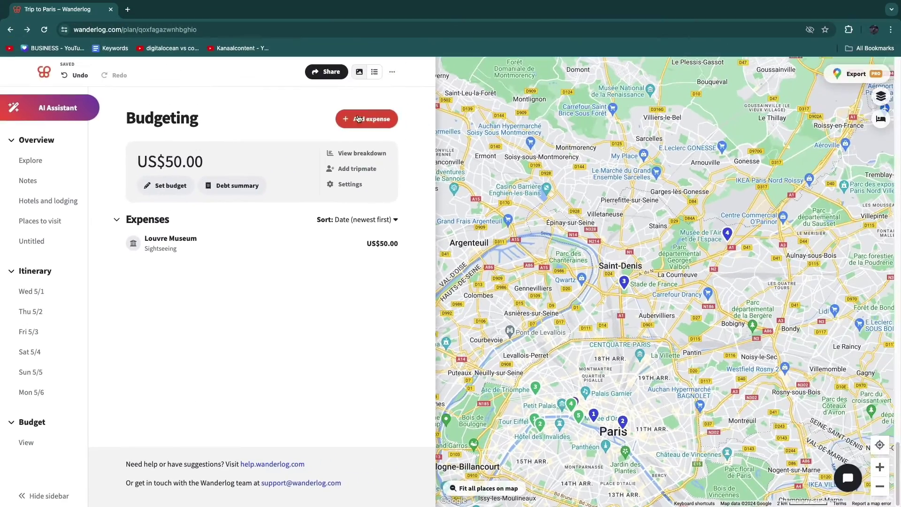
pyautogui.click(441, 17)
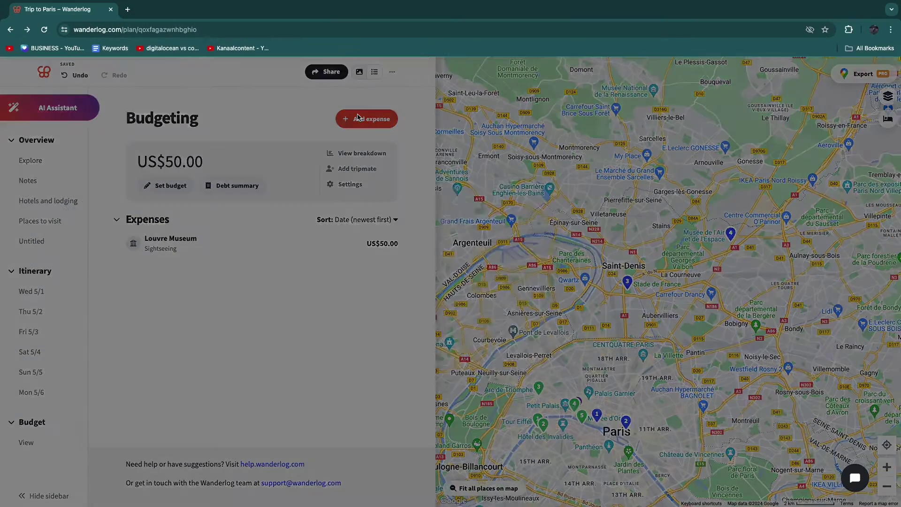
pyautogui.click(399, 278)
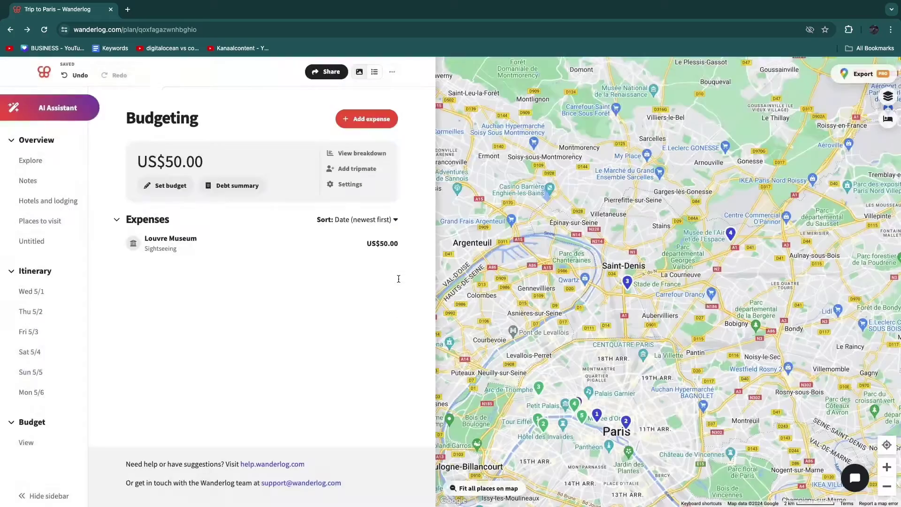
pyautogui.click(416, 208)
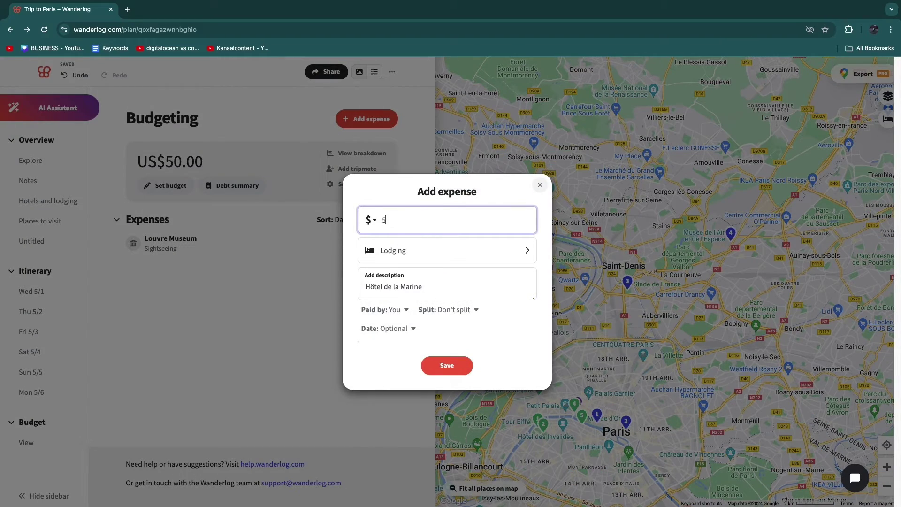
pyautogui.click(474, 327)
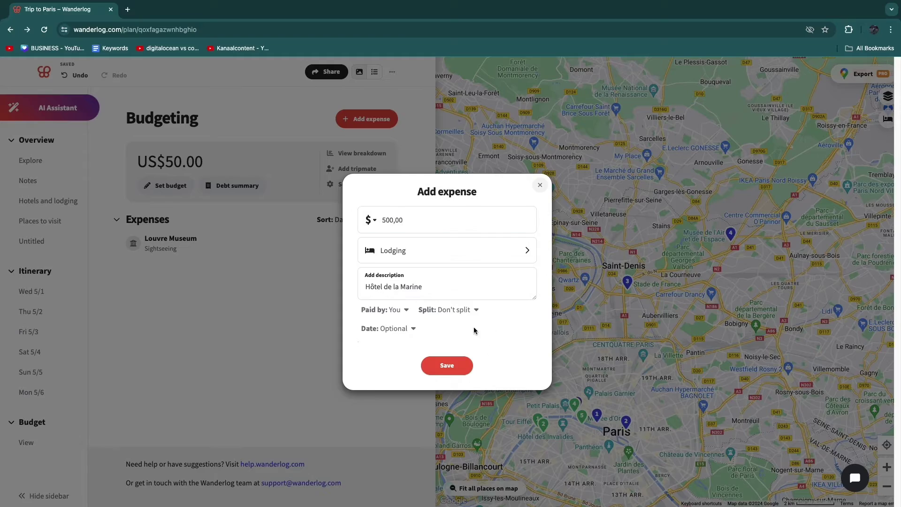
pyautogui.click(446, 365)
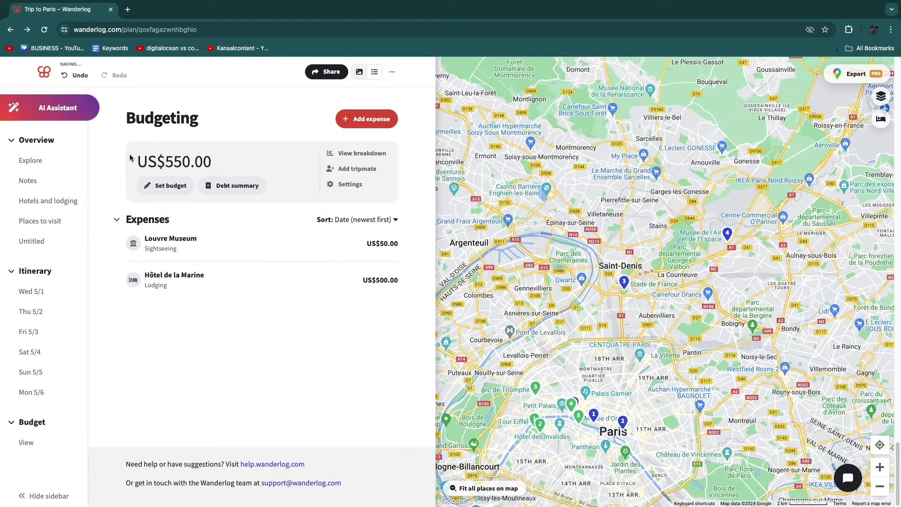
# Check the debt summary shows all debts settled, then scroll the overview to Places to visit
pyautogui.click(223, 187)
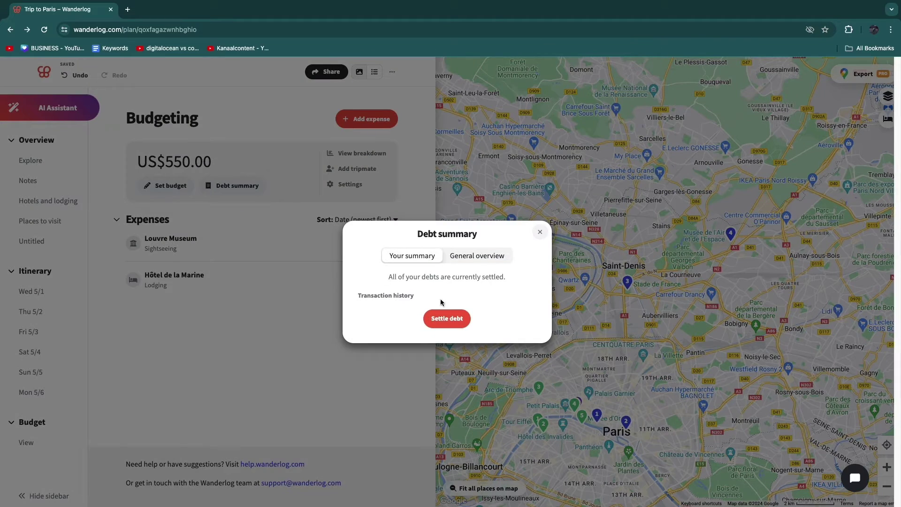
pyautogui.click(540, 232)
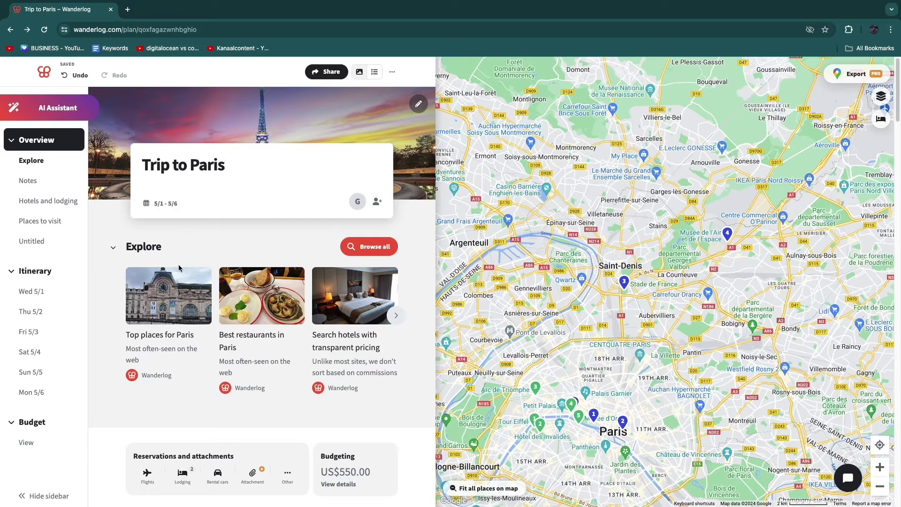
pyautogui.scroll(-2, 263, 300)
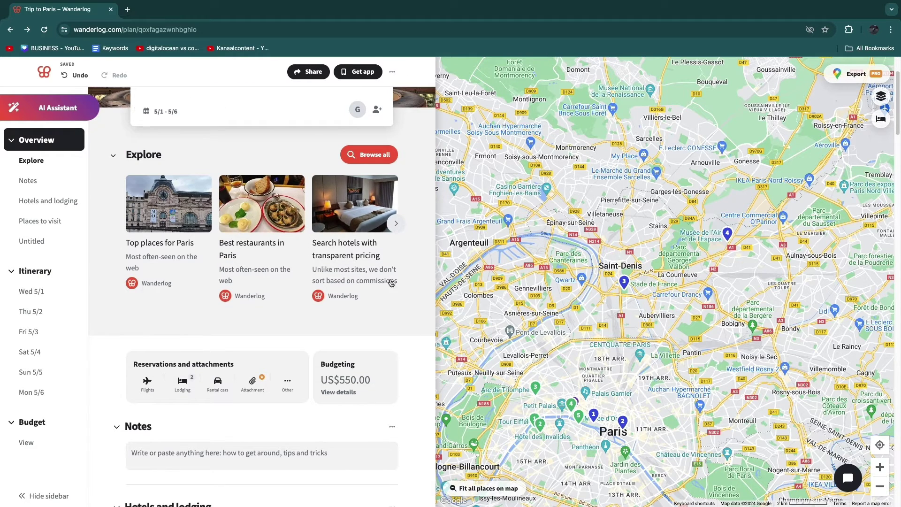
pyautogui.scroll(-7, 336, 314)
pyautogui.scroll(-7, 288, 295)
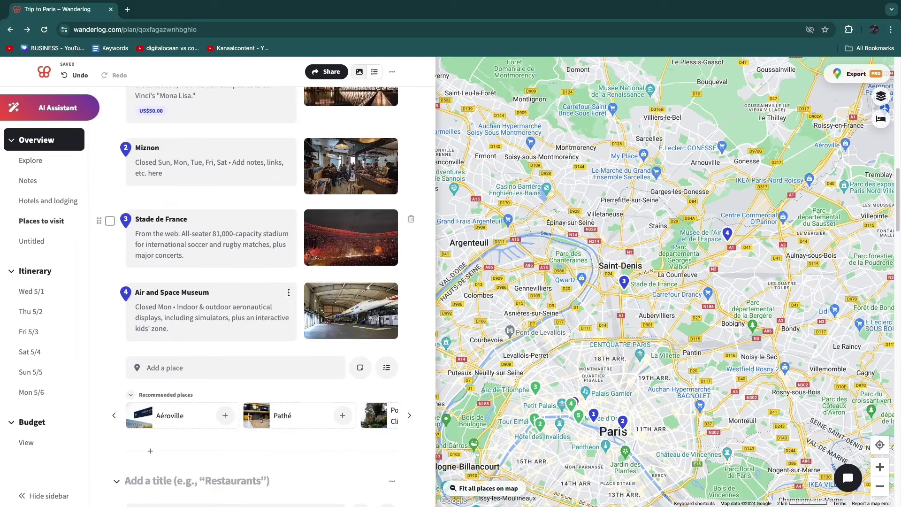
pyautogui.scroll(-3, 216, 357)
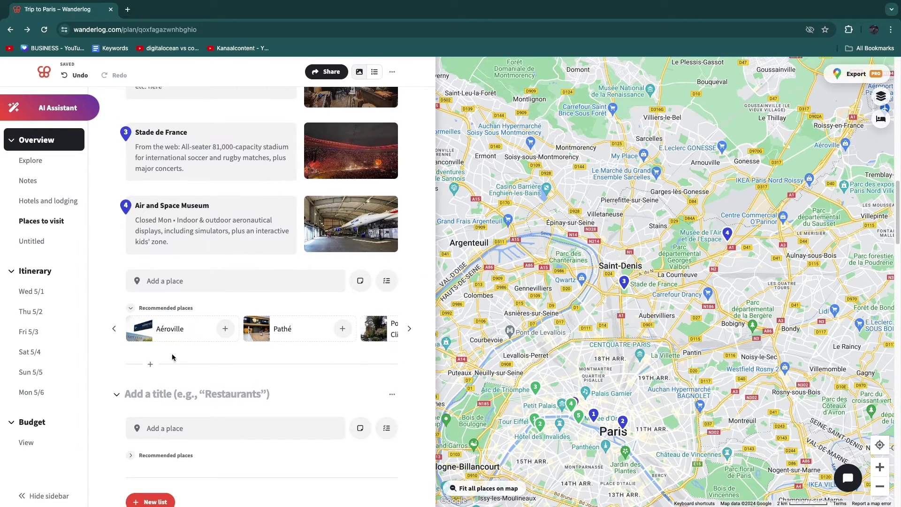
pyautogui.scroll(-5, 495, 386)
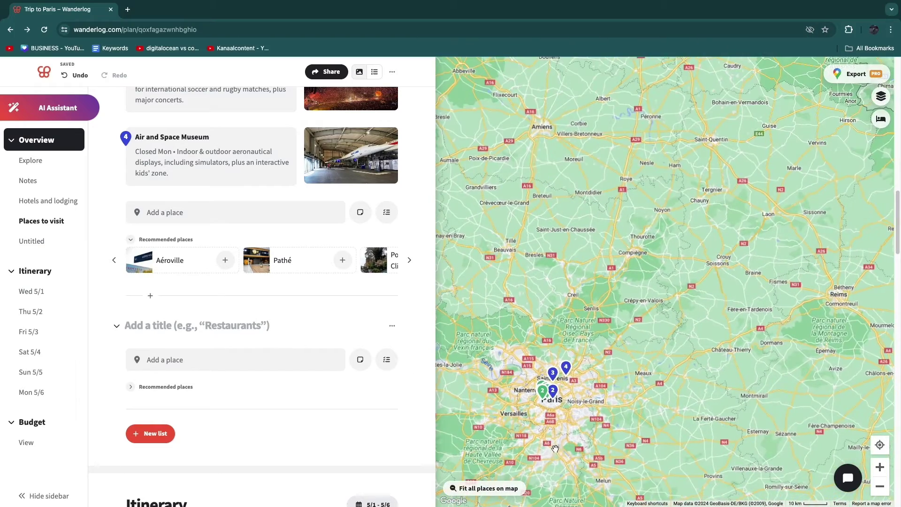
pyautogui.scroll(-3, 579, 285)
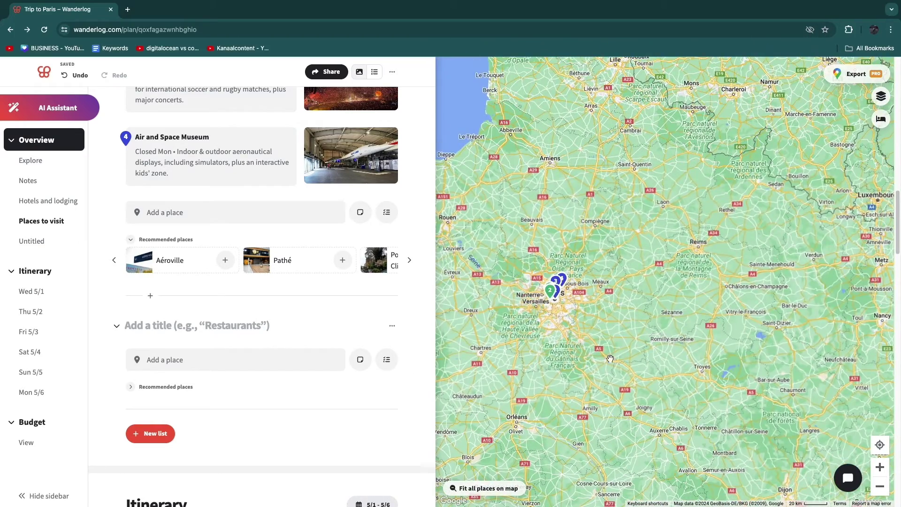
pyautogui.scroll(-2, 553, 407)
pyautogui.moveTo(563, 464); pyautogui.dragTo(560, 370)
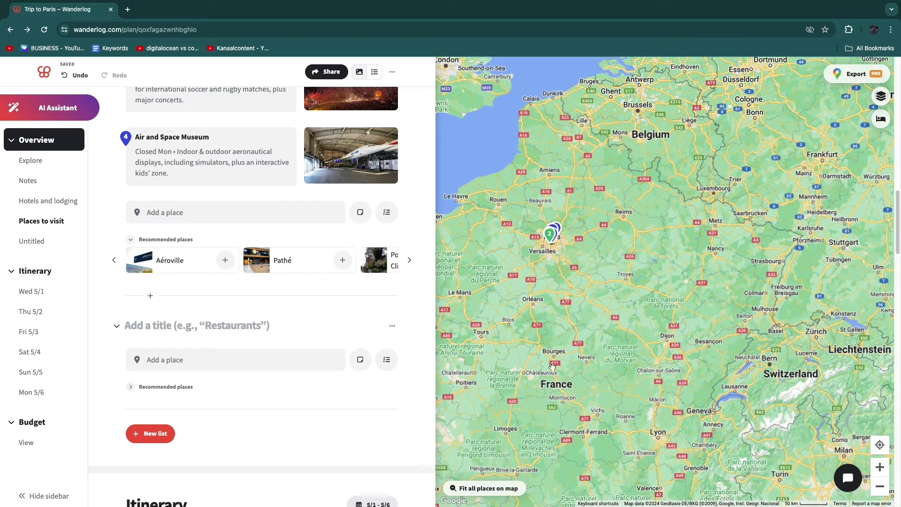
pyautogui.scroll(5, 527, 304)
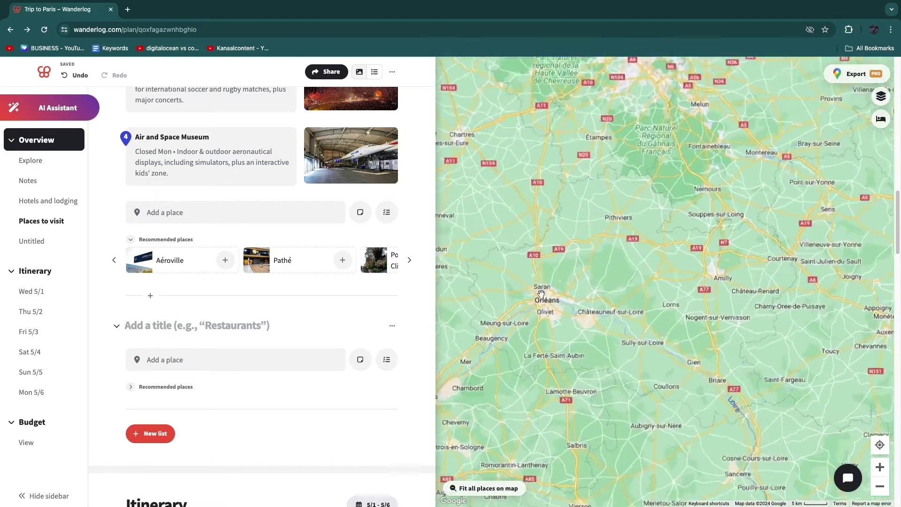
pyautogui.scroll(3, 548, 296)
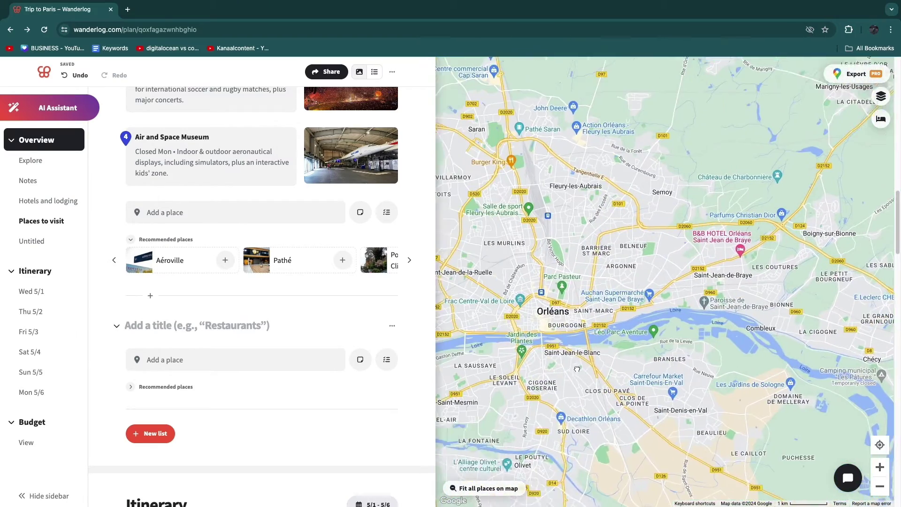
pyautogui.scroll(-5, 548, 296)
pyautogui.scroll(15, 141, 220)
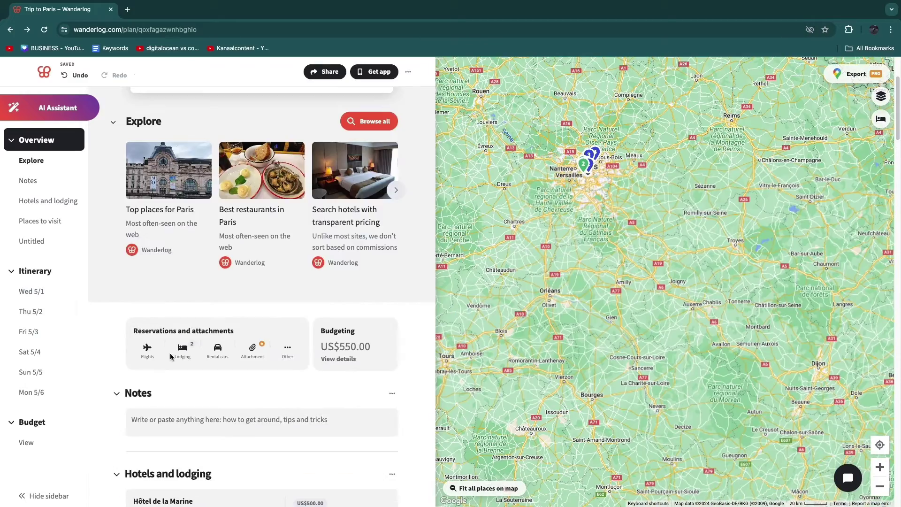
pyautogui.scroll(2, 108, 123)
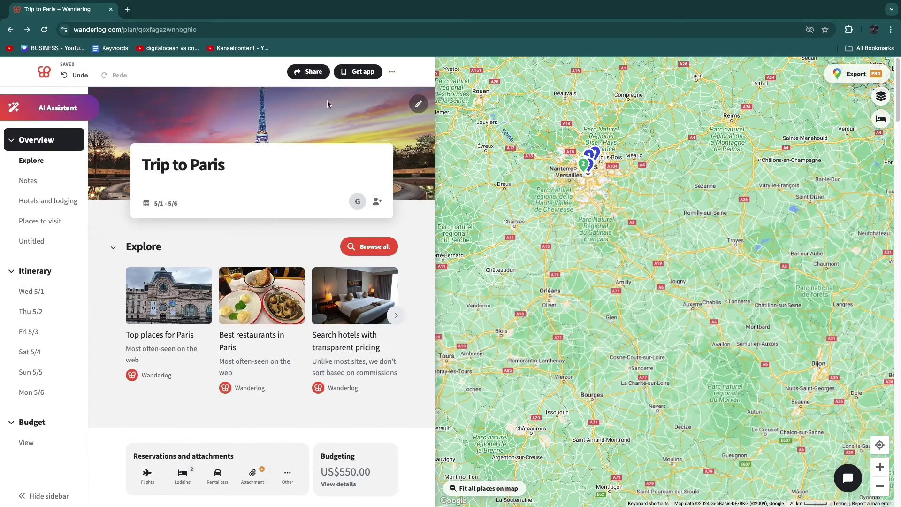
pyautogui.scroll(-20, 170, 228)
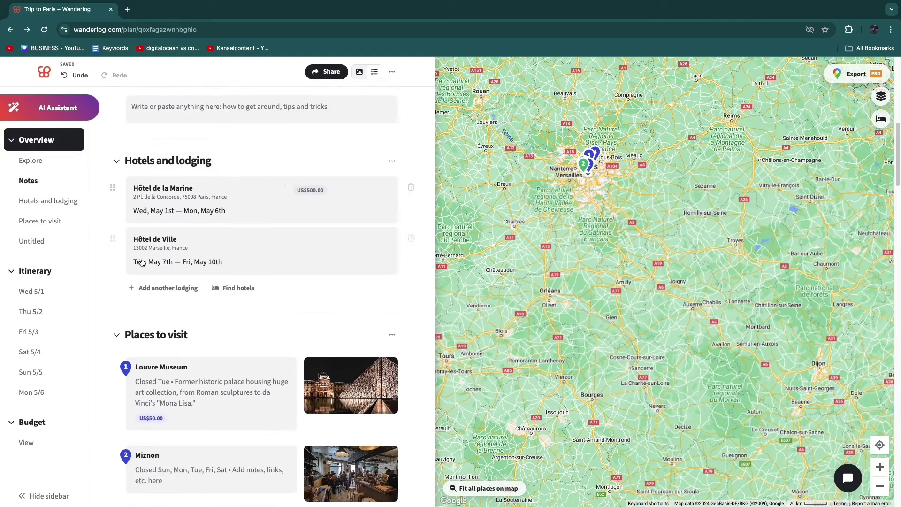
pyautogui.scroll(4, 170, 228)
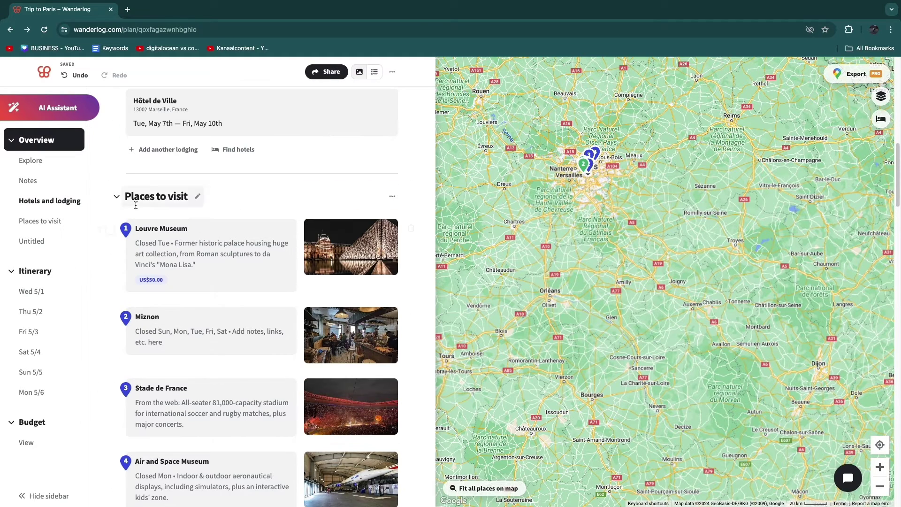
pyautogui.scroll(-2, 146, 237)
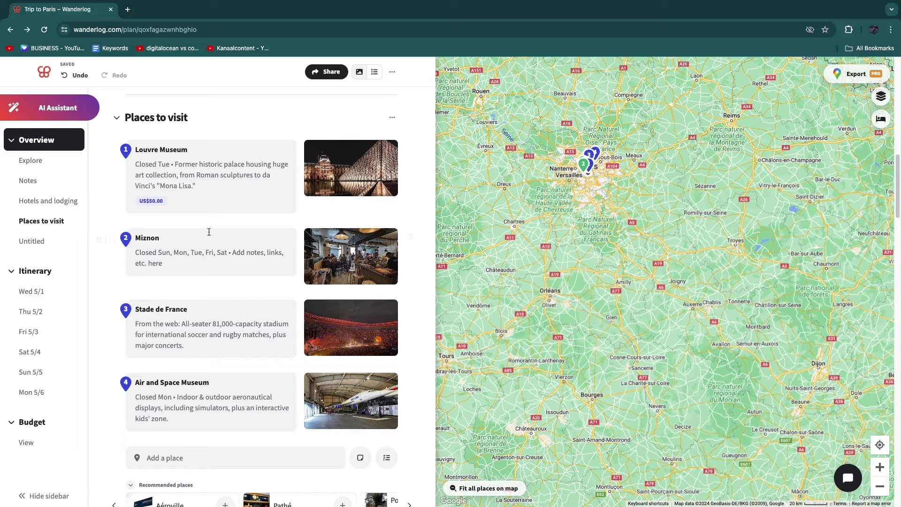
pyautogui.scroll(-20, 217, 328)
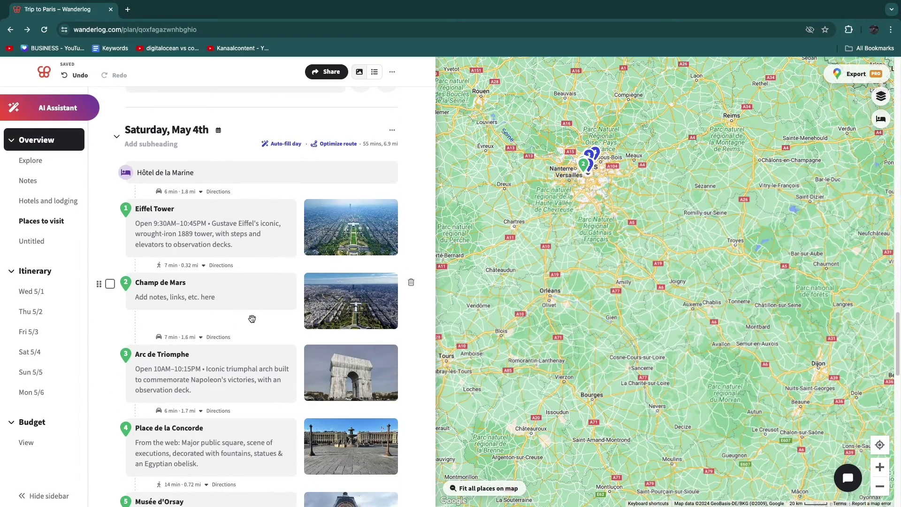
pyautogui.scroll(-4, 251, 318)
pyautogui.scroll(2, 585, 318)
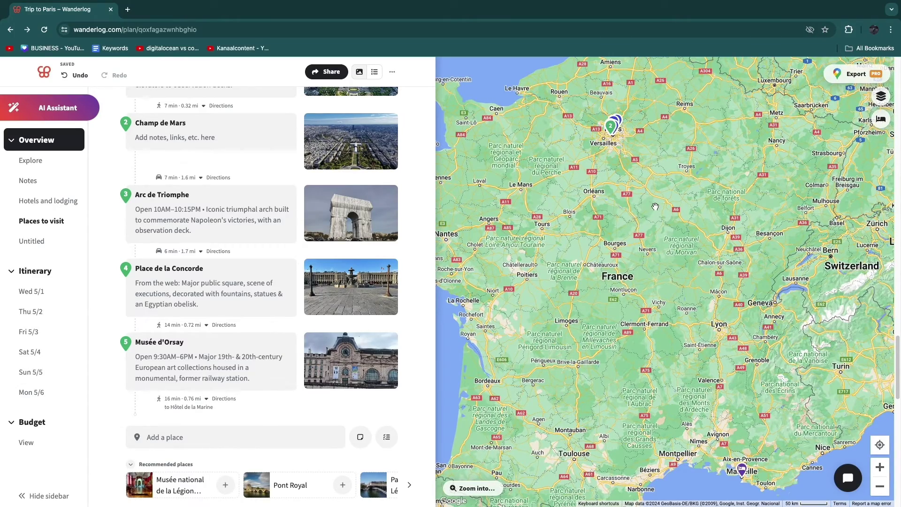
pyautogui.scroll(-3, 656, 207)
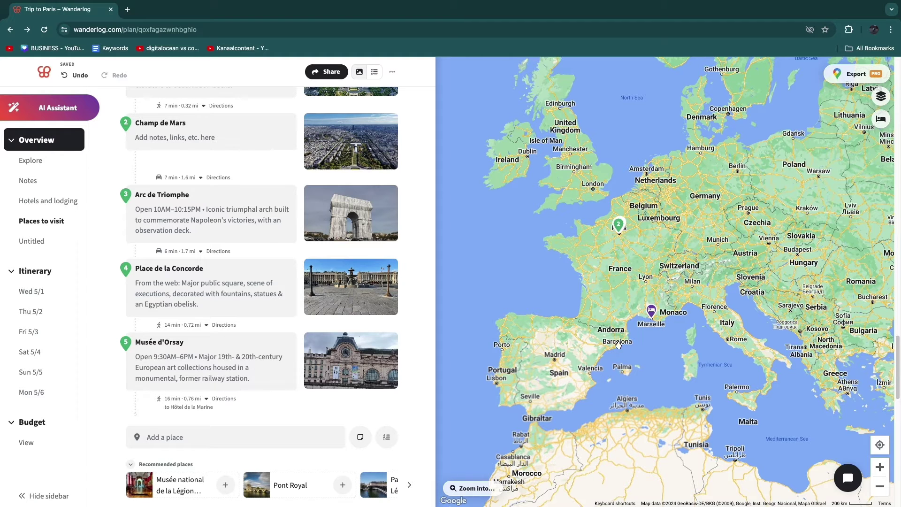
pyautogui.moveTo(581, 301); pyautogui.dragTo(506, 286)
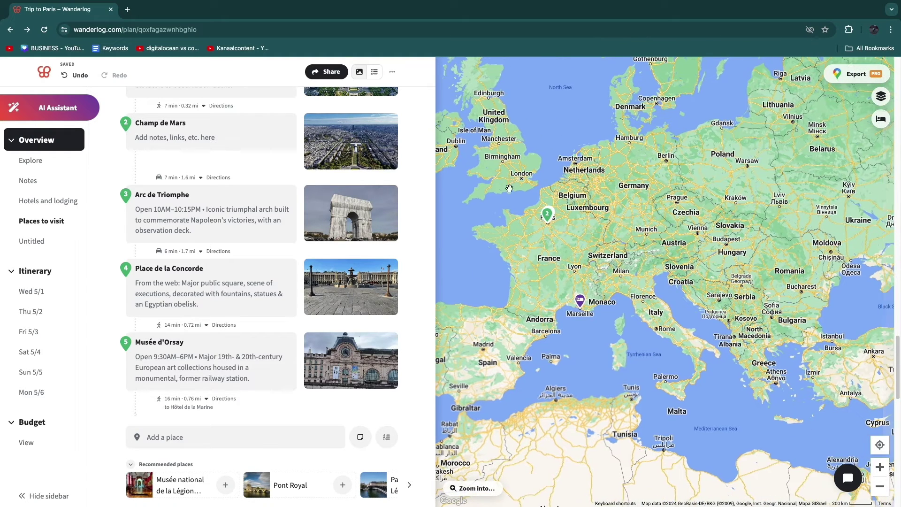
pyautogui.scroll(-2, 526, 252)
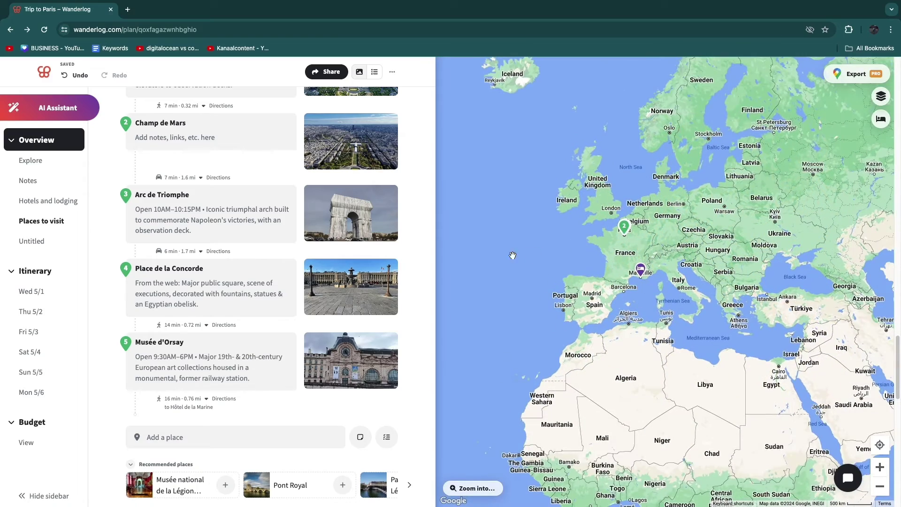
pyautogui.scroll(3, 582, 272)
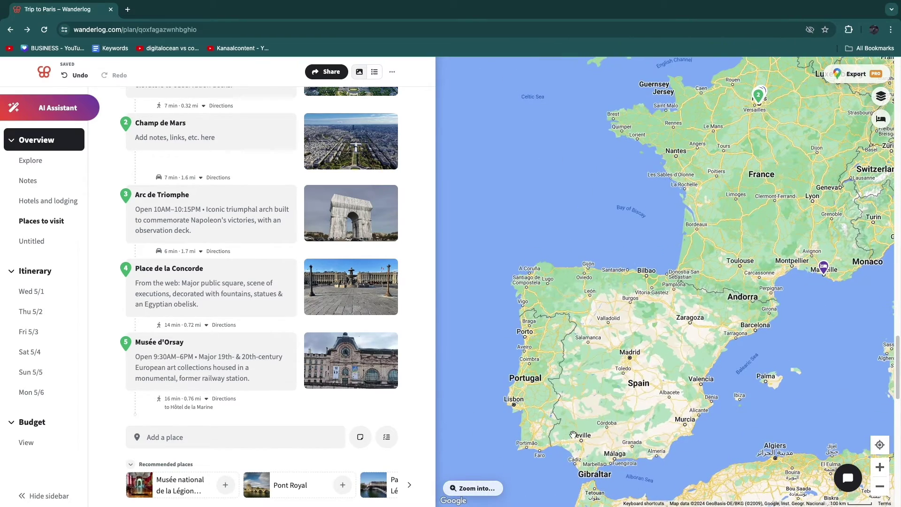
# Review the tripmate invite options, keep edit access, and close the invitation dialog
pyautogui.click(326, 77)
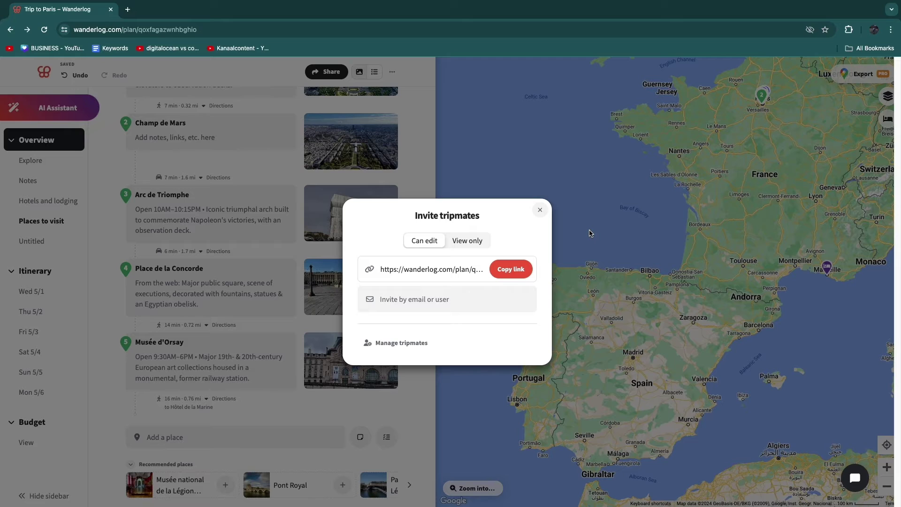
pyautogui.click(467, 240)
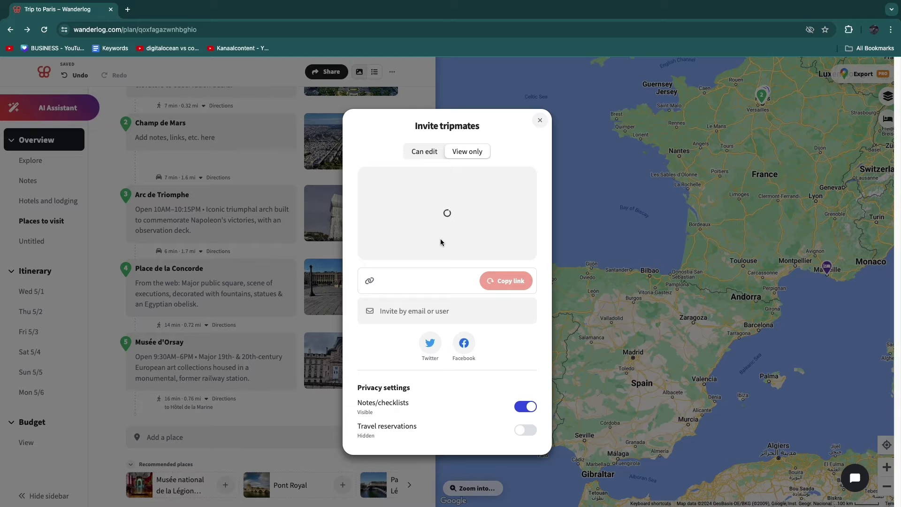
pyautogui.click(422, 154)
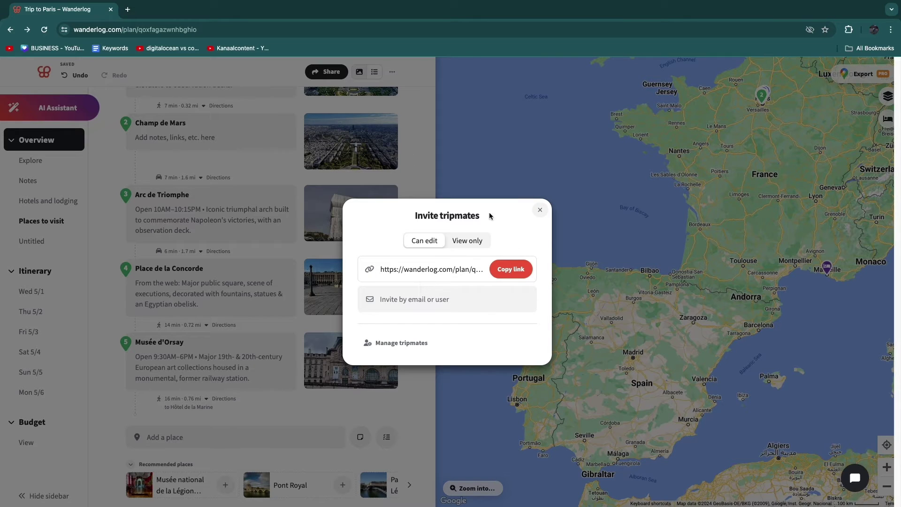
pyautogui.click(539, 211)
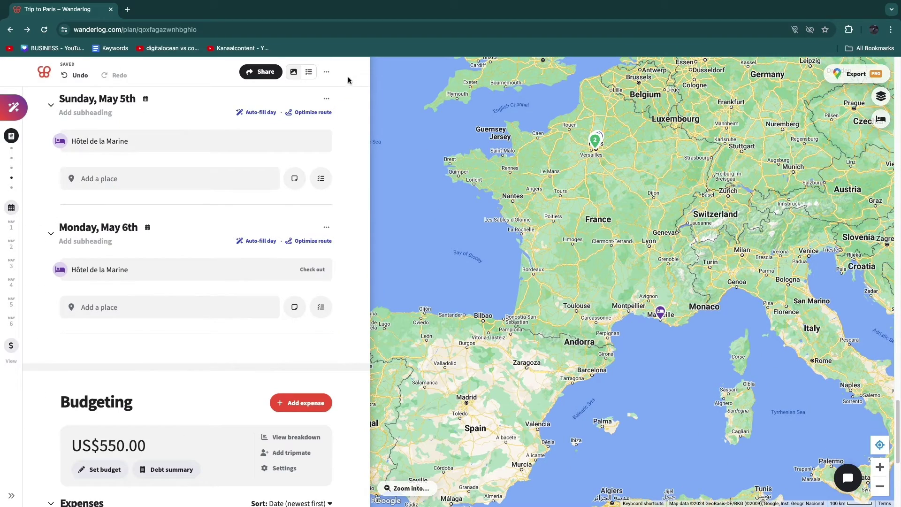
# Set the trip's default transportation mode to Public transit + walk short distances in Trip settings
pyautogui.click(326, 72)
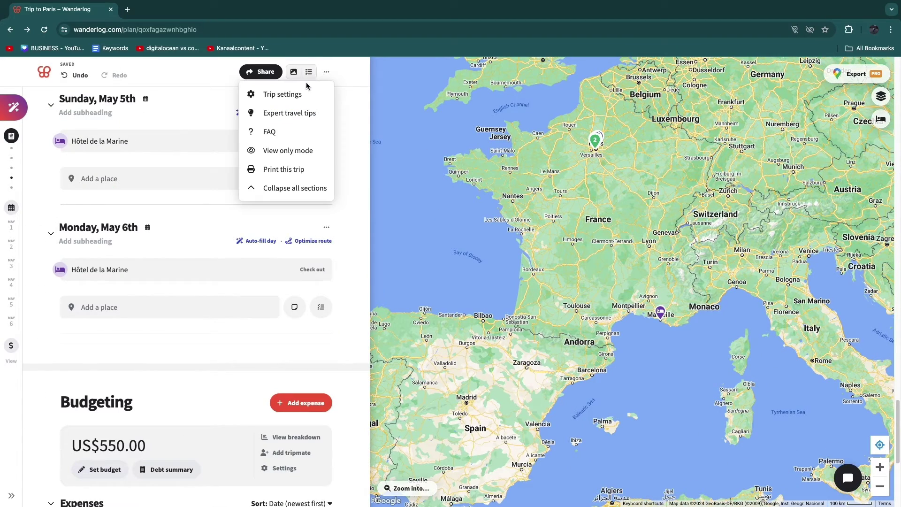
pyautogui.click(254, 93)
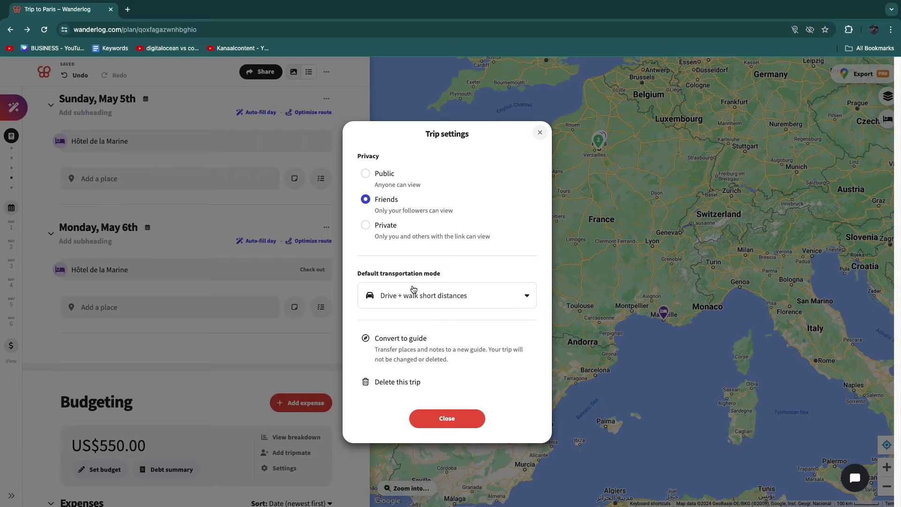
pyautogui.click(443, 305)
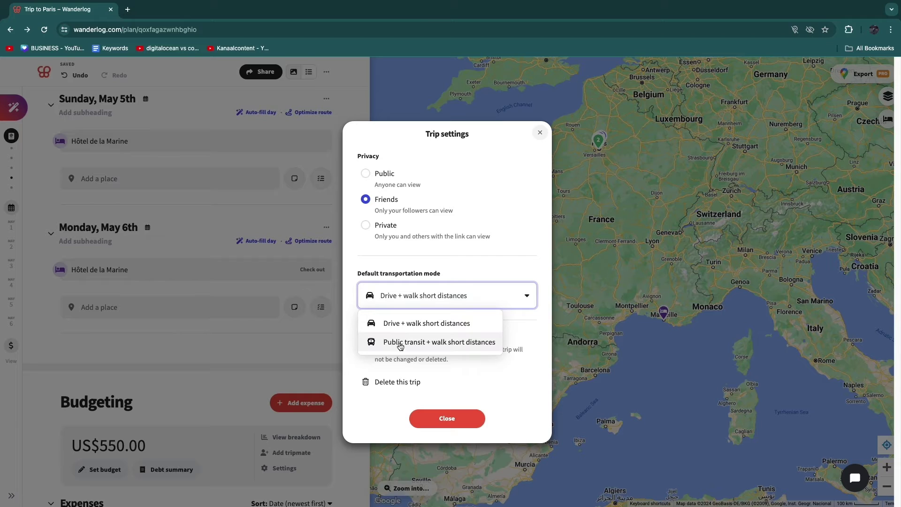
pyautogui.click(415, 342)
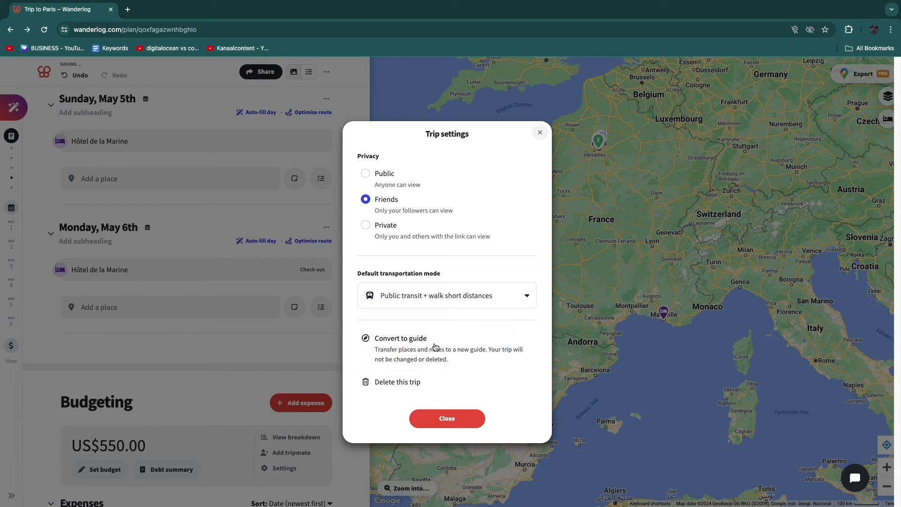
pyautogui.click(428, 422)
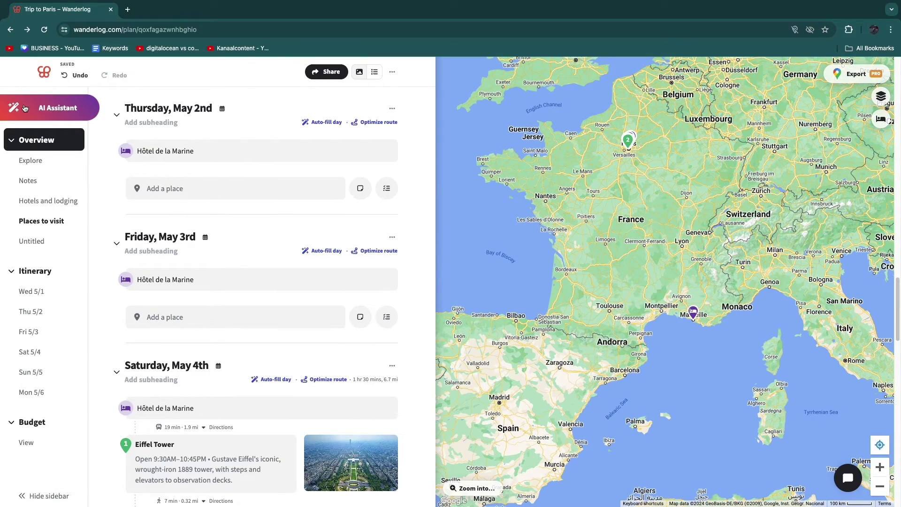
# Ask the AI Assistant for the '3 day itinerary to Paris' example prompt
pyautogui.click(25, 108)
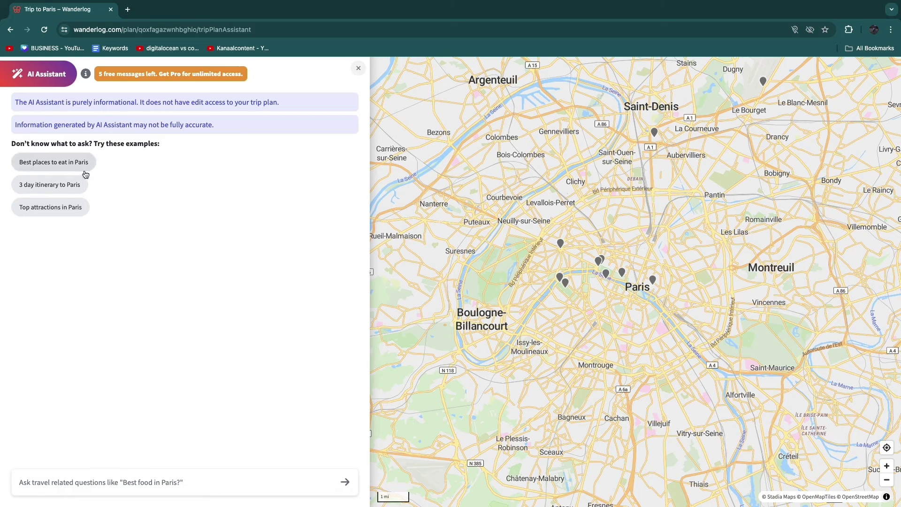
pyautogui.moveTo(17, 102); pyautogui.dragTo(142, 103)
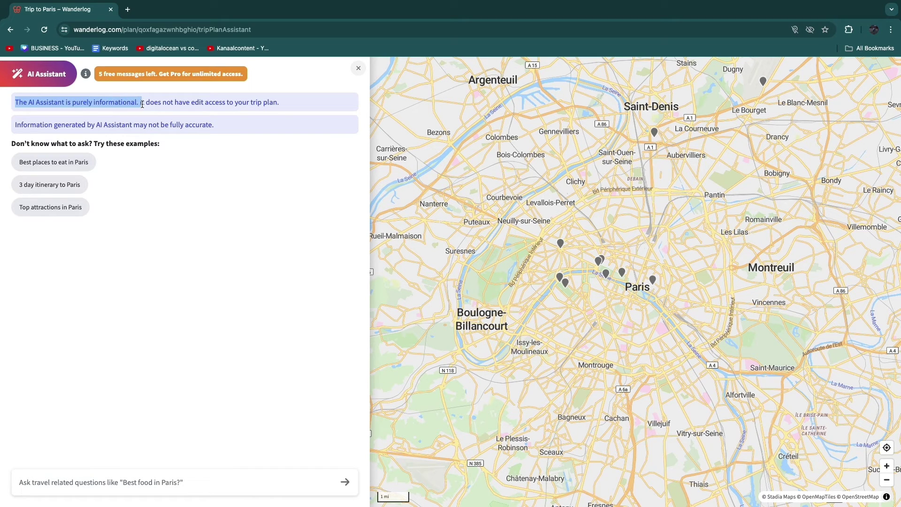
pyautogui.click(165, 100)
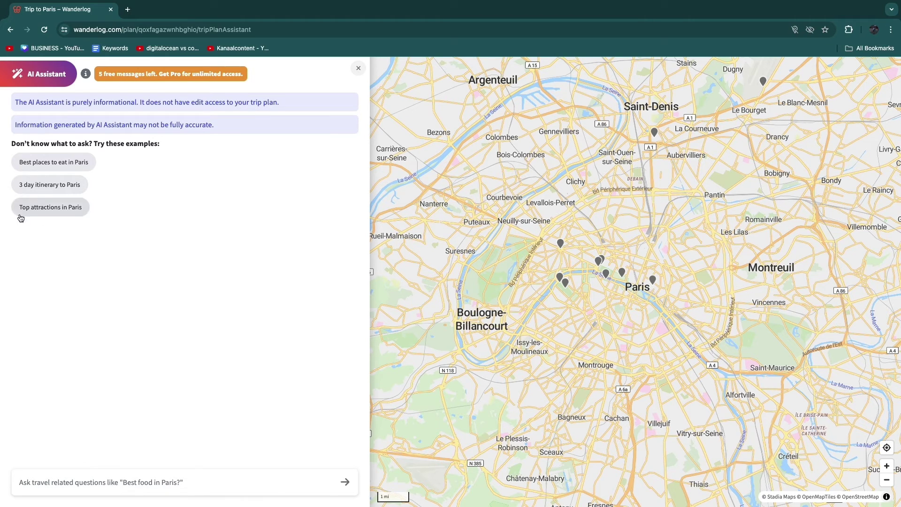
pyautogui.click(39, 187)
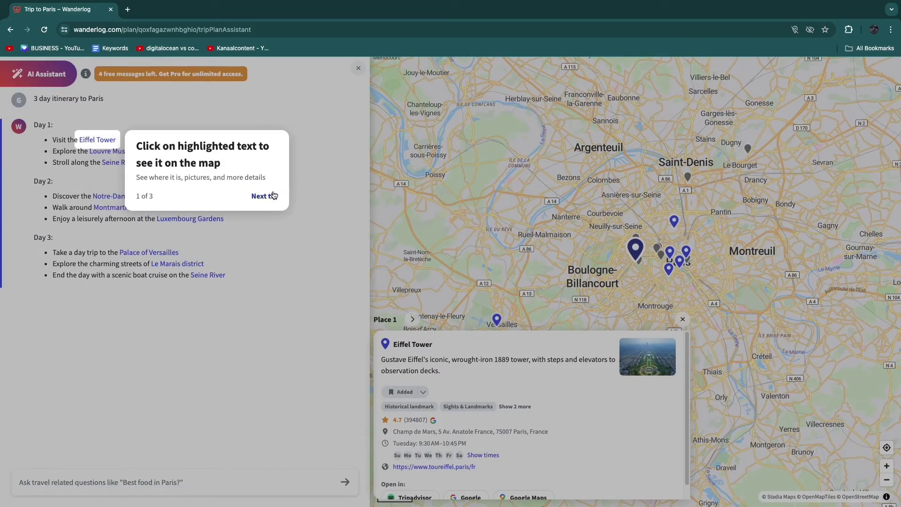
# Add the Seine River from the AI suggestions to Sunday, May 5th
pyautogui.click(274, 195)
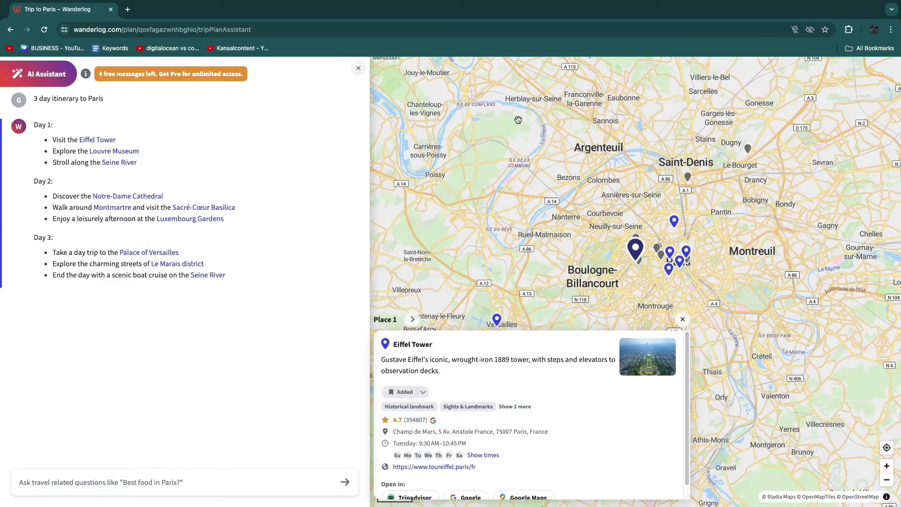
pyautogui.click(117, 163)
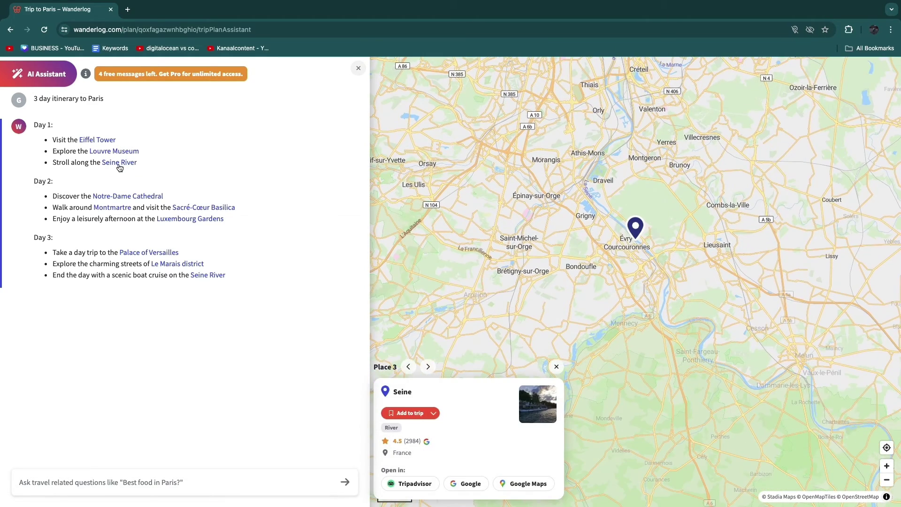
pyautogui.click(434, 417)
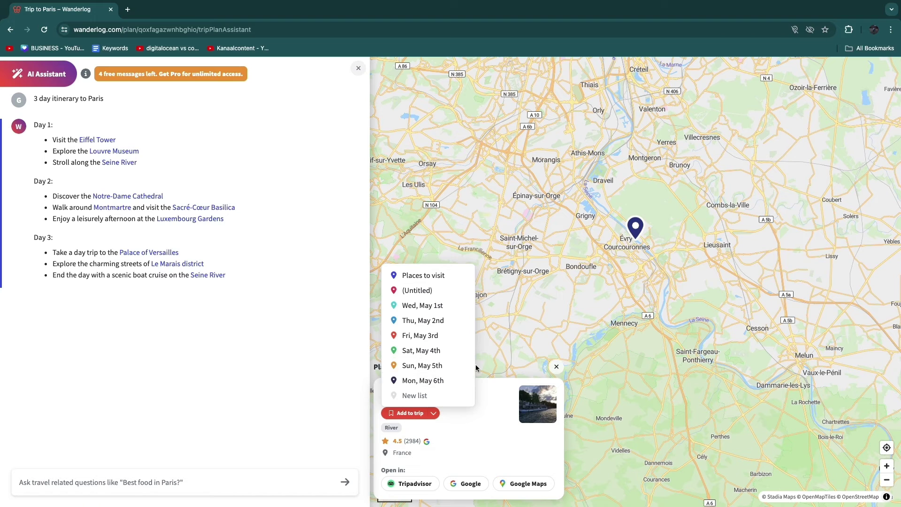
pyautogui.click(432, 365)
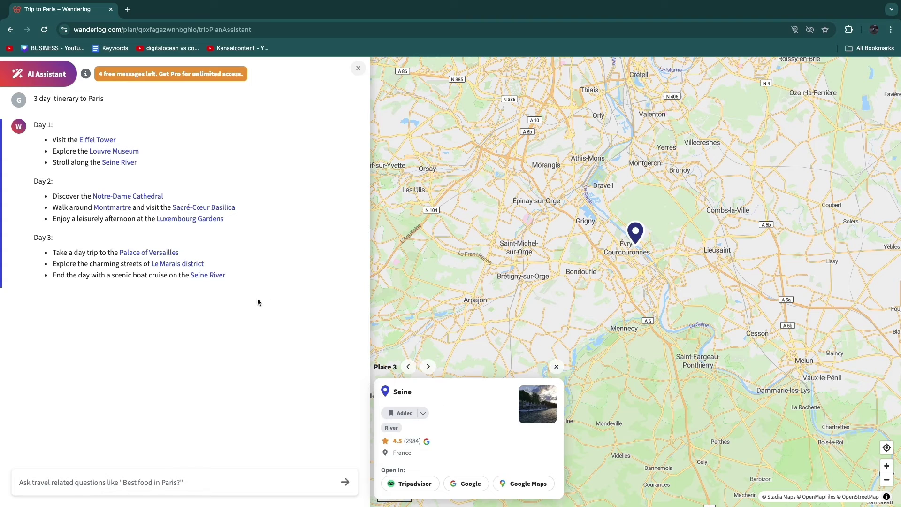
# Add the Palace of Versailles to Thursday, May 2nd and close the AI Assistant
pyautogui.click(156, 254)
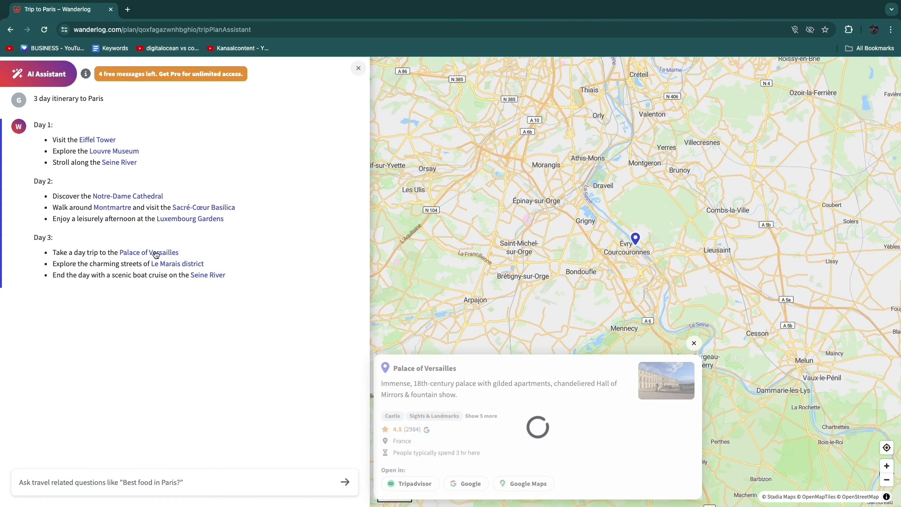
pyautogui.click(434, 391)
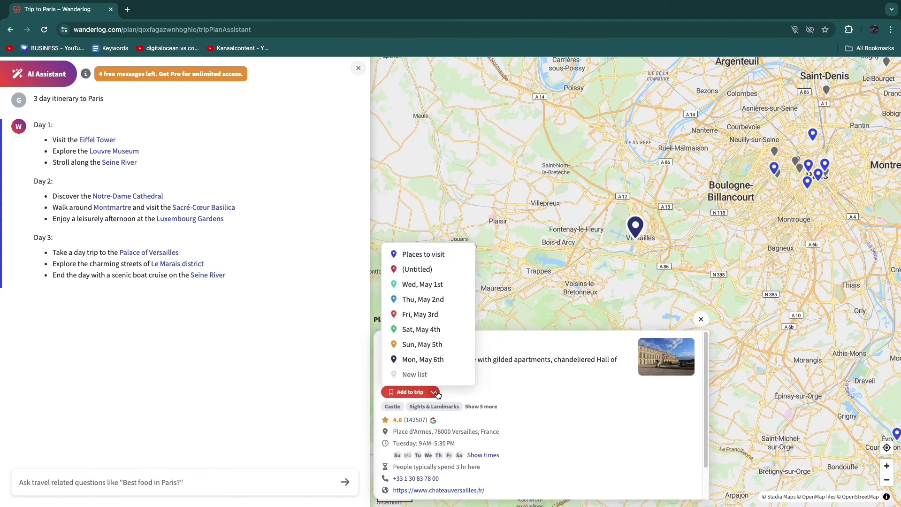
pyautogui.click(429, 300)
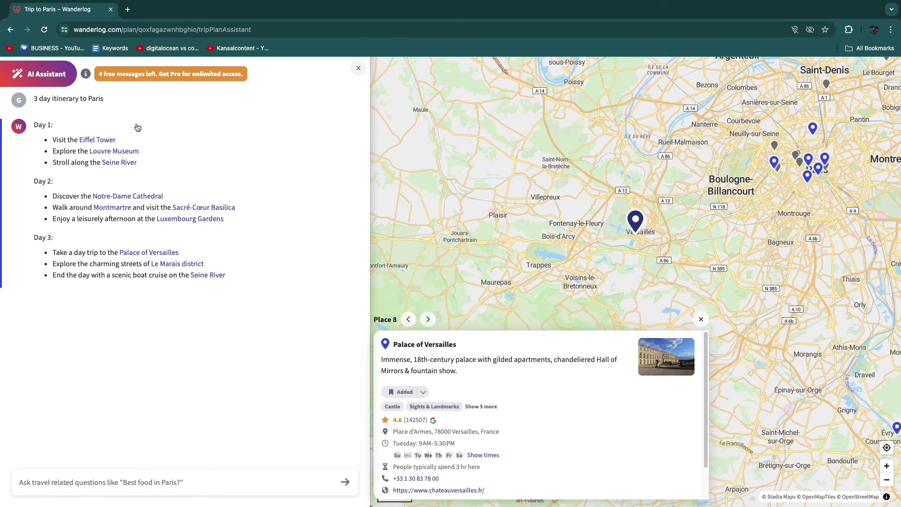
pyautogui.click(358, 68)
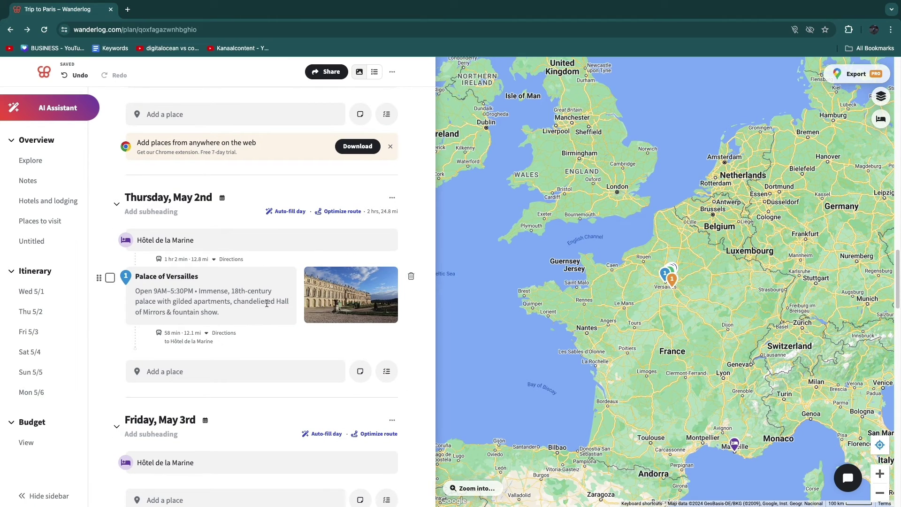
# Search hotels in Madrid, Spain with check-in May 15 and check-out May 18
pyautogui.moveTo(660, 470); pyautogui.dragTo(543, 407)
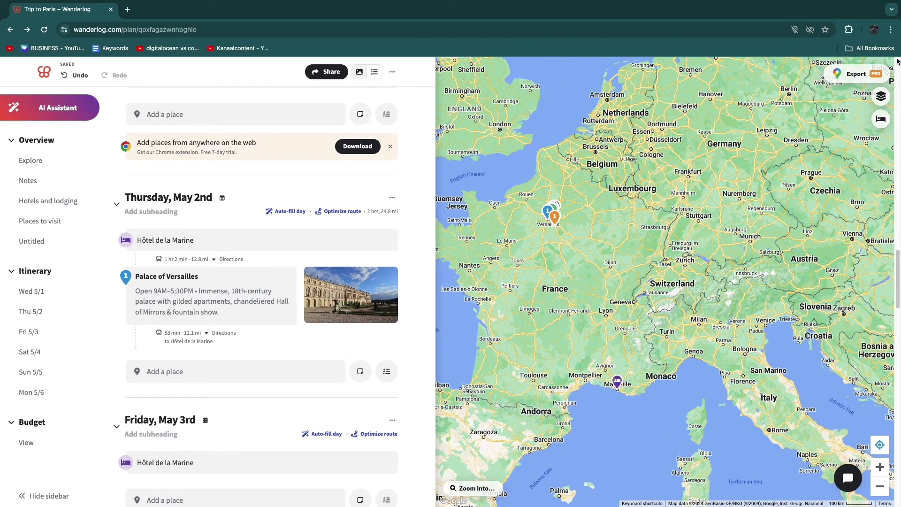
pyautogui.click(880, 118)
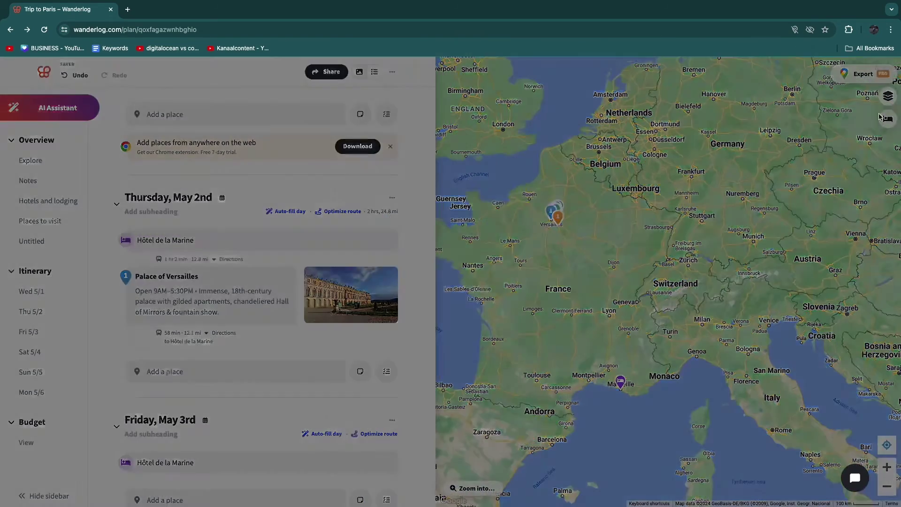
pyautogui.click(391, 253)
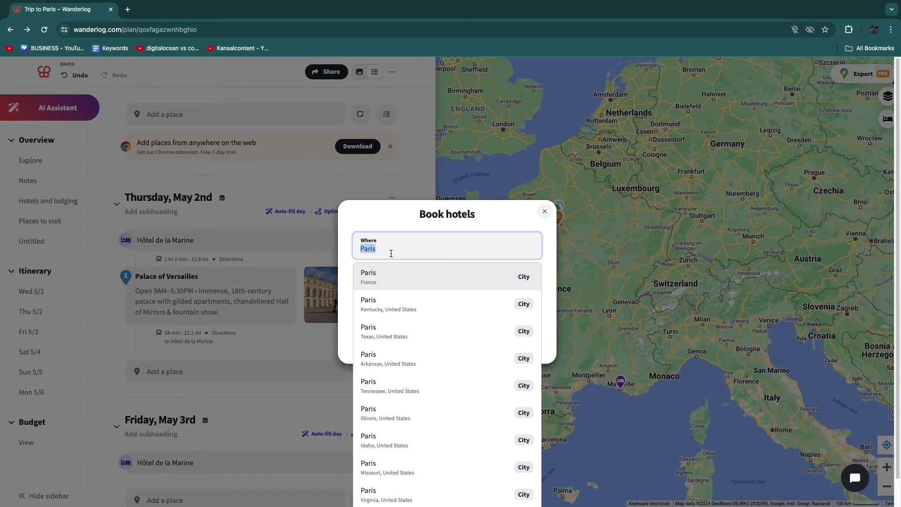
pyautogui.write('madr')
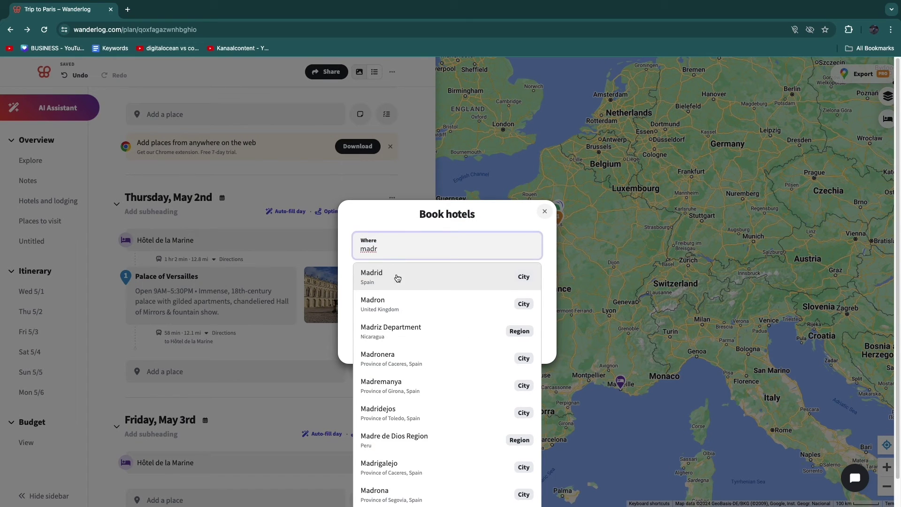
pyautogui.click(397, 277)
pyautogui.click(382, 281)
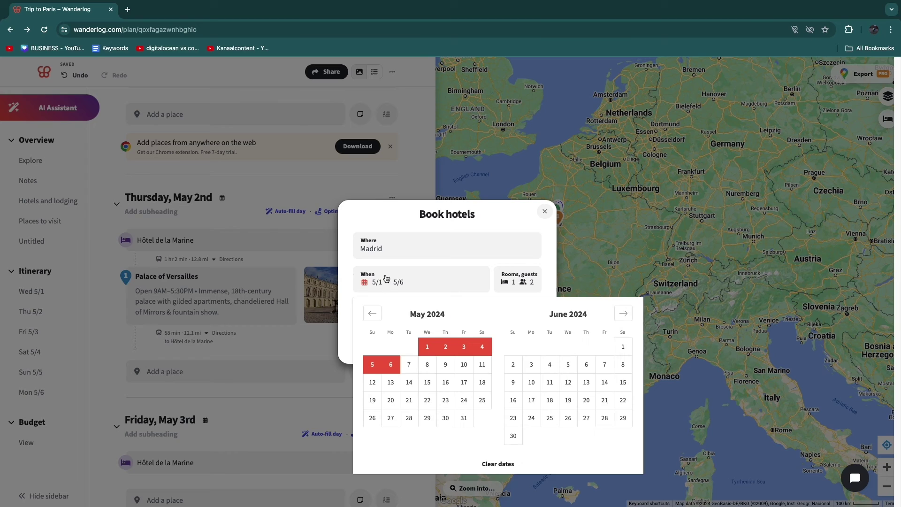
pyautogui.click(427, 383)
pyautogui.click(482, 382)
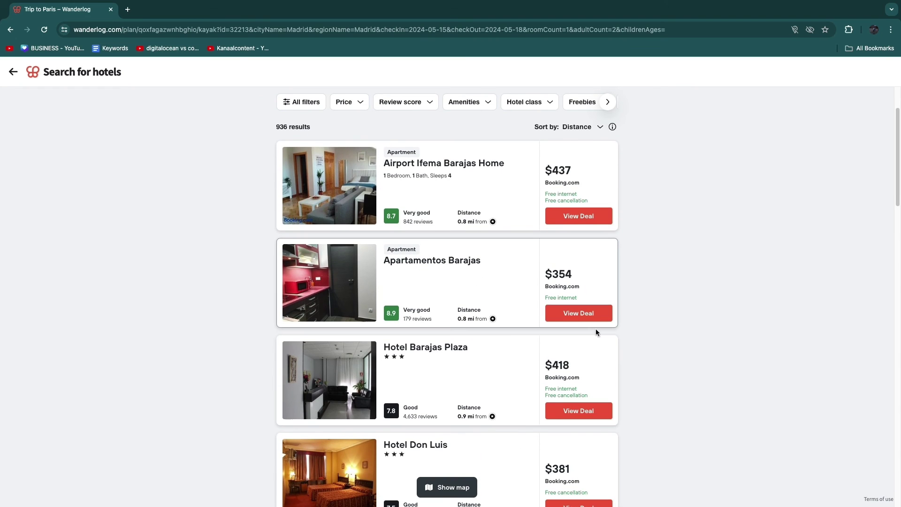
# View the Apartamentos Barajas deal on Booking.com, close it, and go back to the trip plan
pyautogui.click(582, 314)
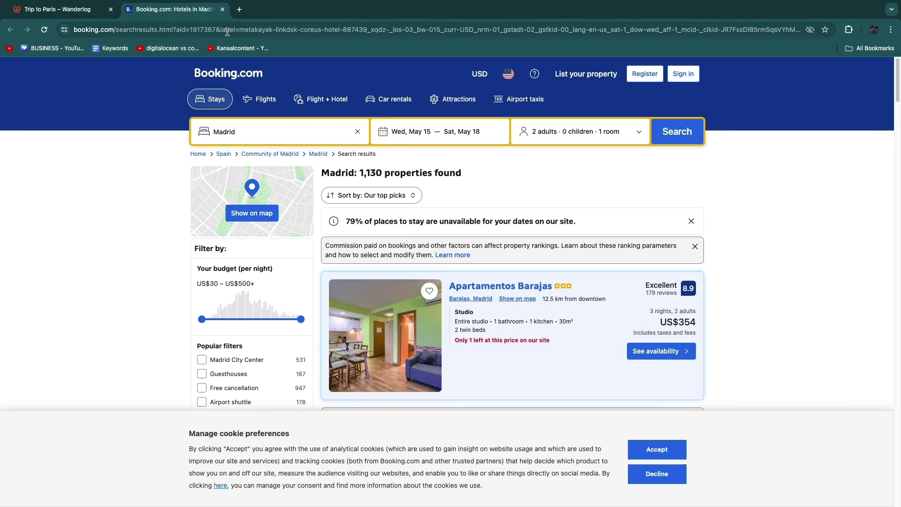
pyautogui.click(223, 10)
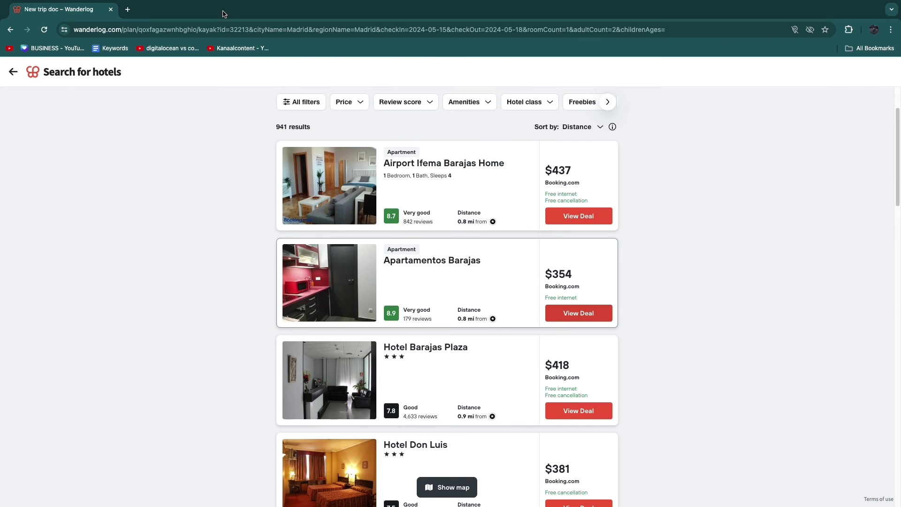
pyautogui.hotkey('alt', 'Left')
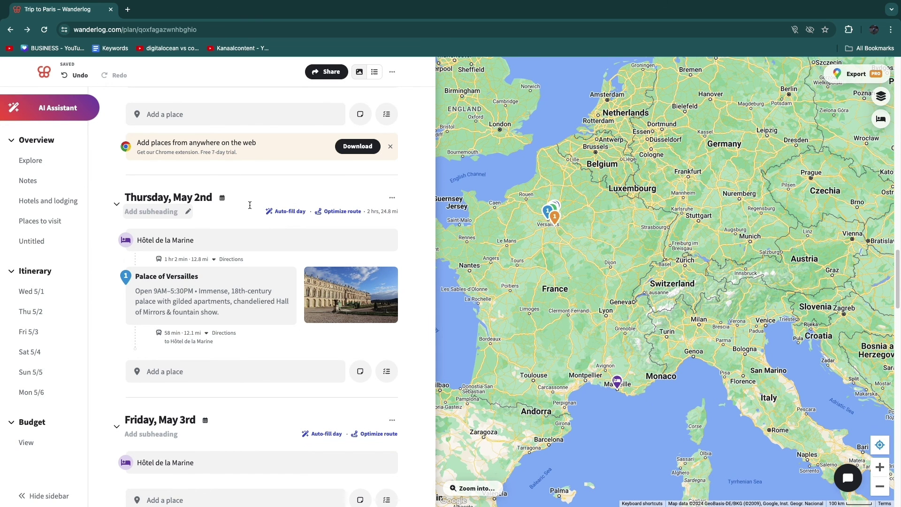